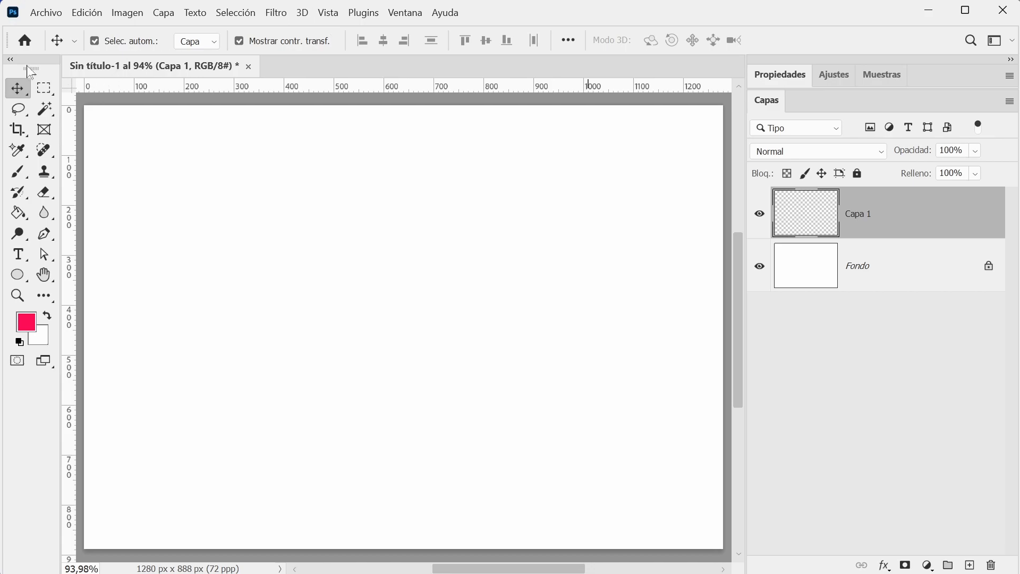
Activate the Brush tool and choose the Lápiz definido definitivo KYLE brush from the Pinceles secos group.
left_click(19, 181)
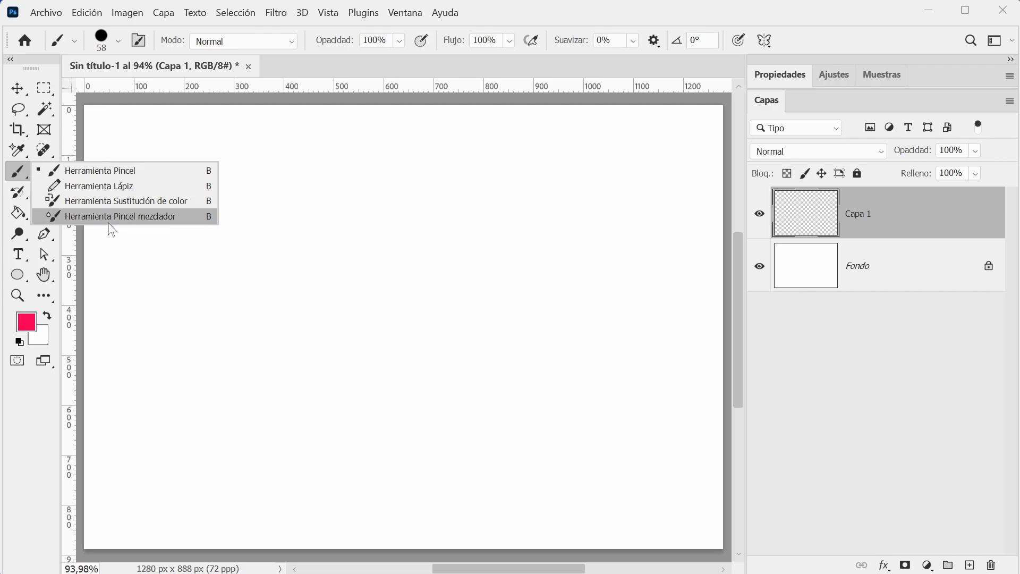
left_click(119, 174)
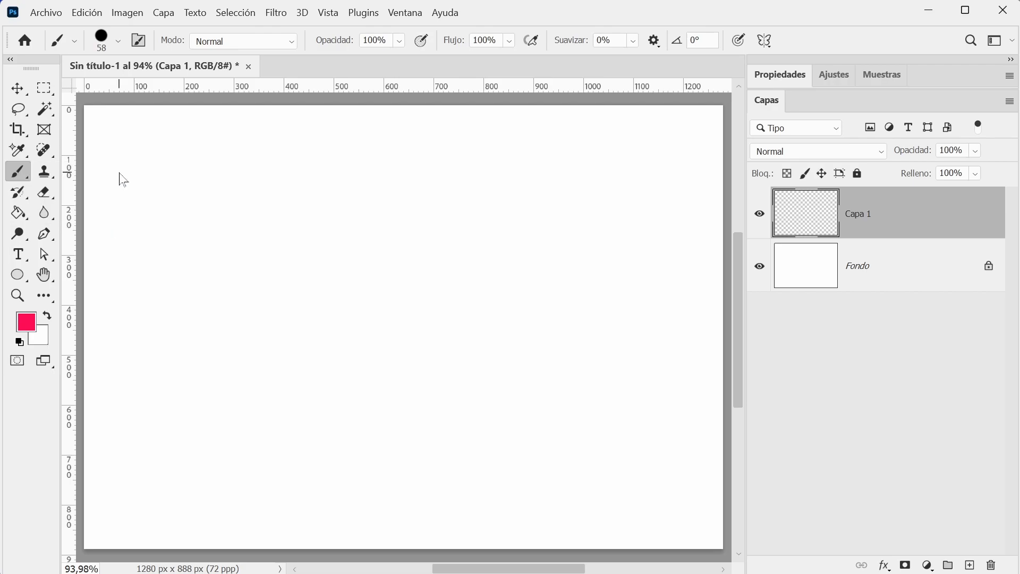
left_click(119, 43)
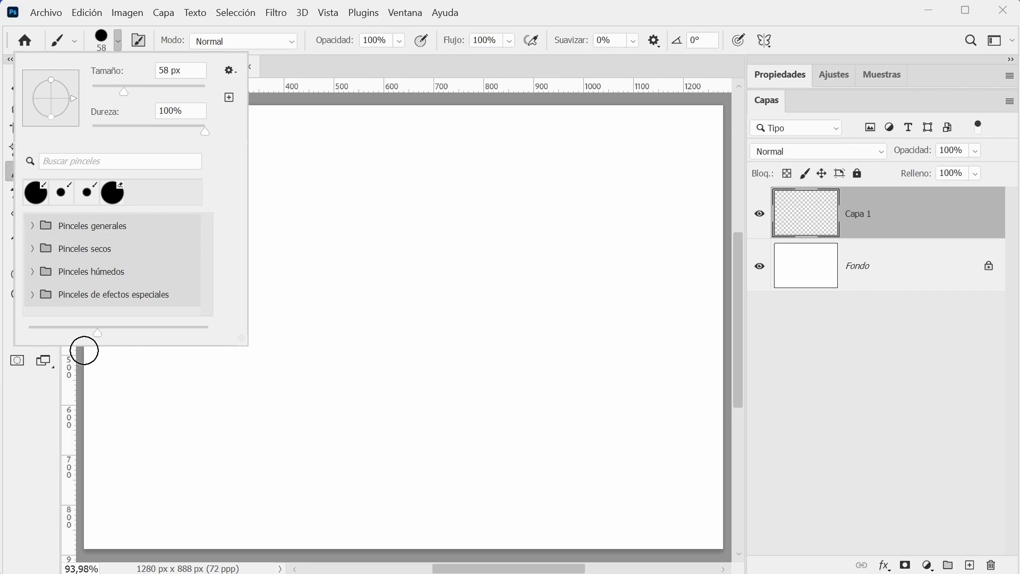
left_click_drag(241, 342, 266, 484)
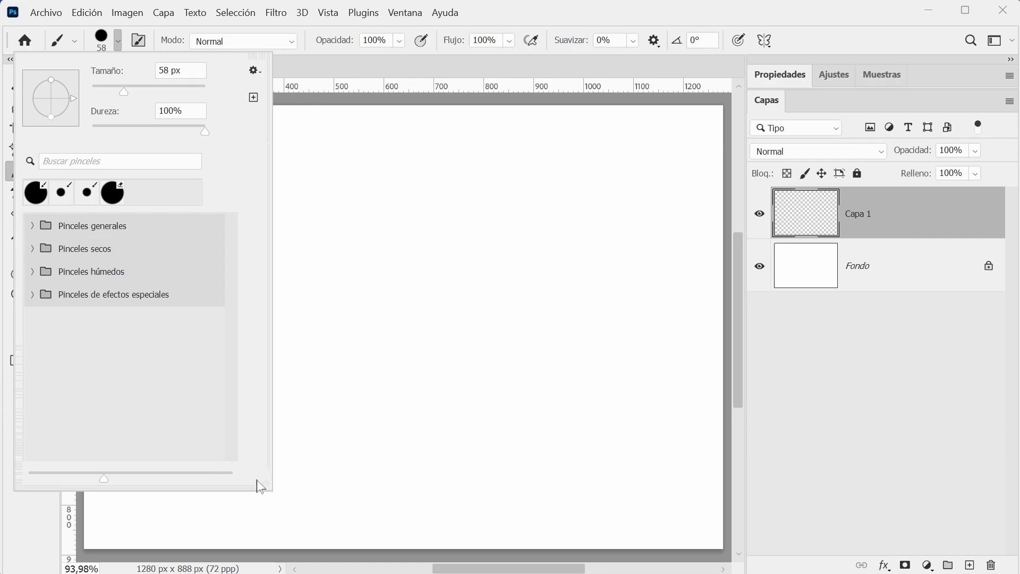
left_click(32, 226)
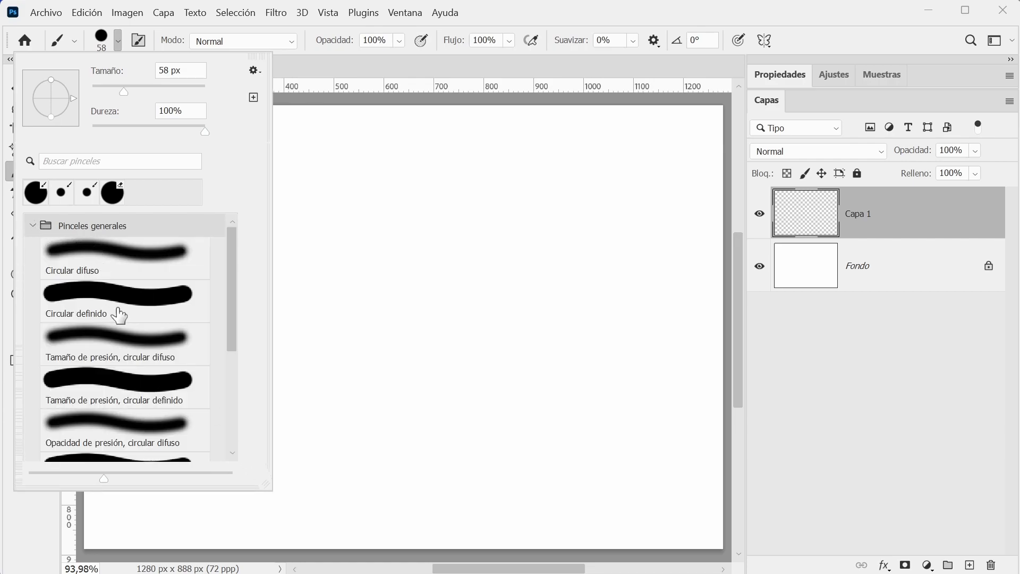
left_click_drag(232, 256, 231, 271)
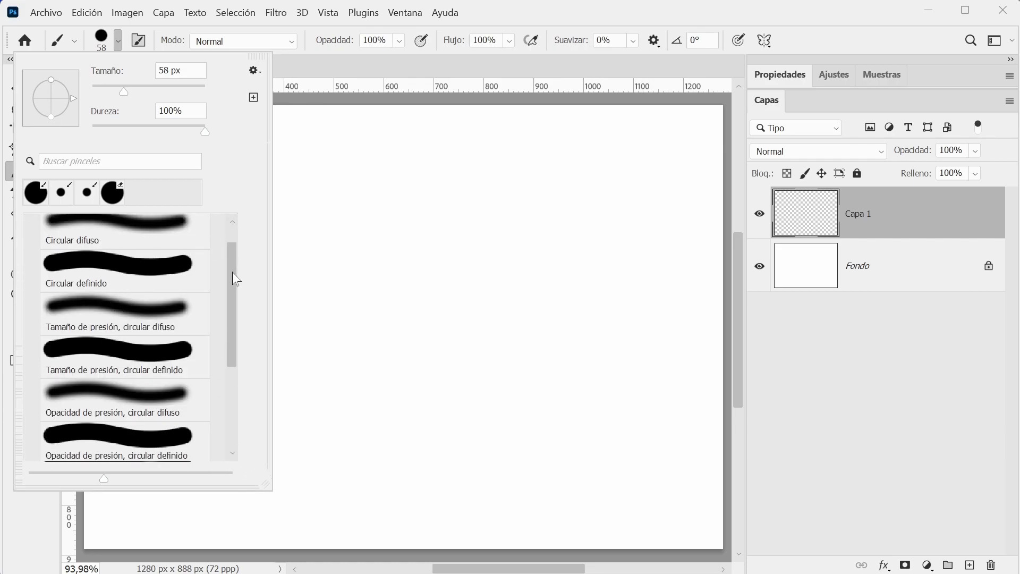
left_click_drag(229, 316, 230, 420)
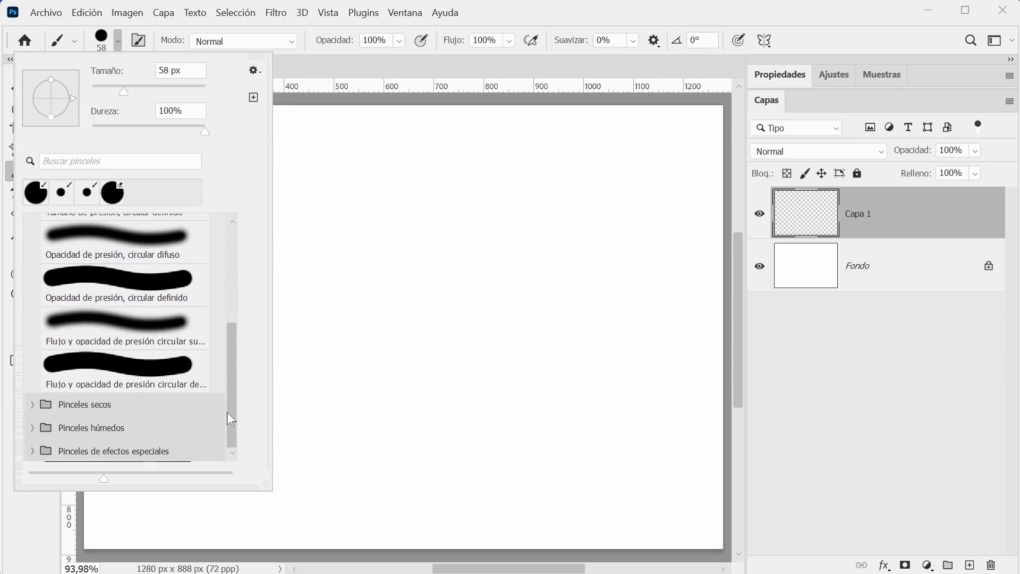
left_click(33, 406)
scroll(238, 340, "down", 5)
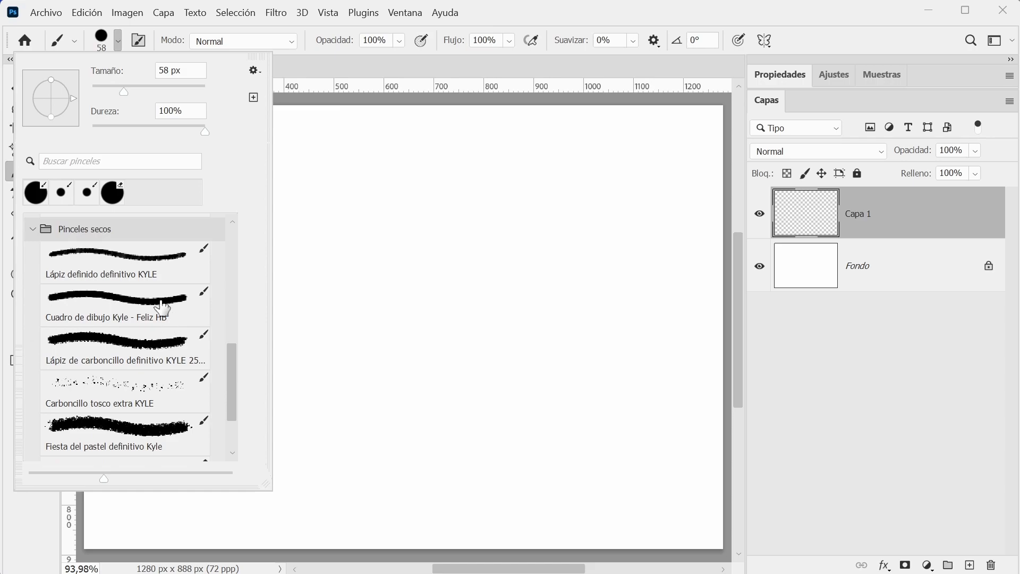
left_click(141, 260)
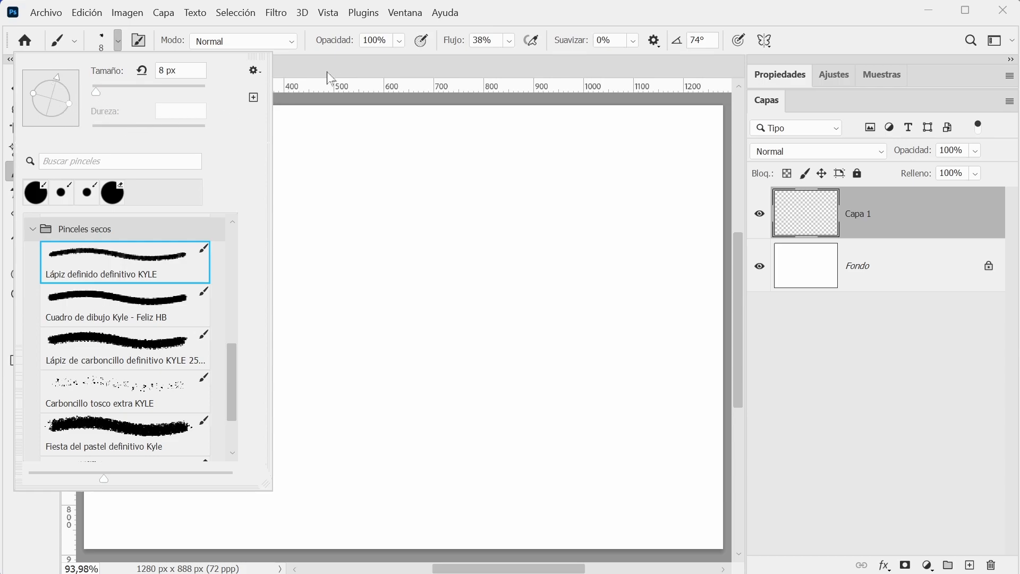
Paint a trial wavy stroke across the upper canvas on Capa 1 and undo it.
left_click(485, 27)
mouse_move(175, 206)
left_mouse_down()
mouse_move(252, 191)
mouse_move(361, 266)
mouse_move(463, 298)
mouse_move(587, 202)
left_mouse_up()
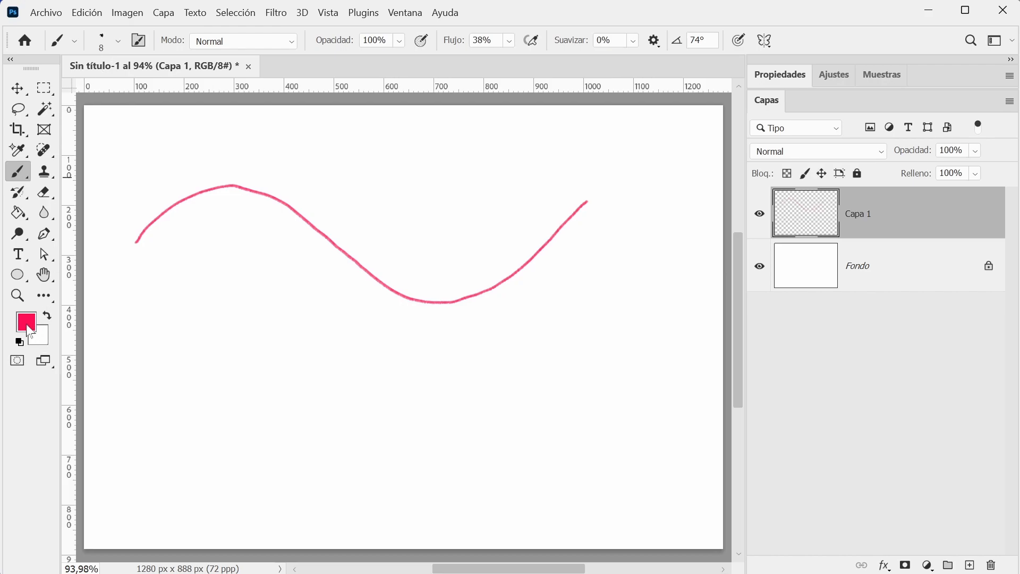
key("ctrl+z")
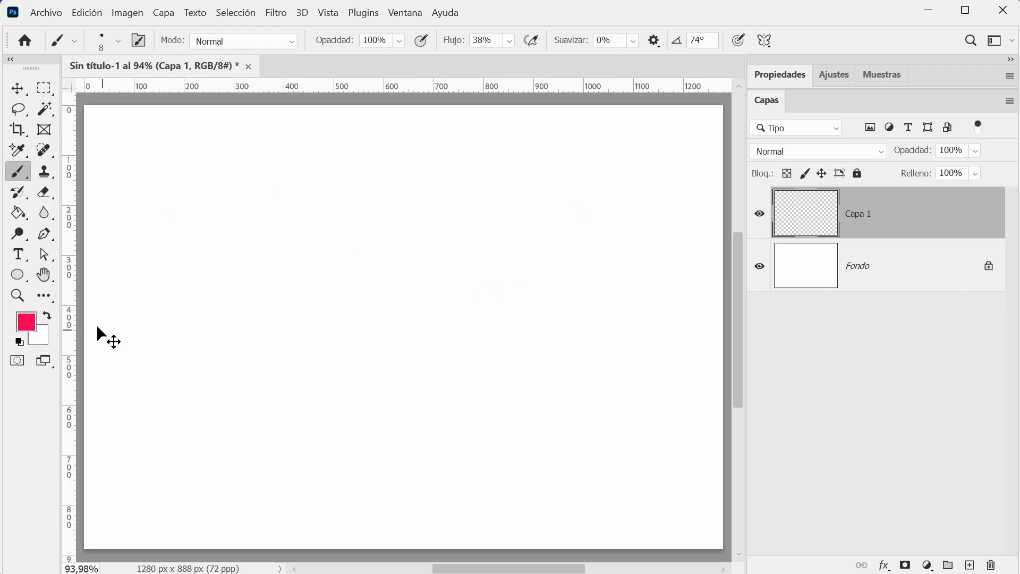
Set the foreground colour to black.
left_click(27, 322)
left_click_drag(225, 328, 212, 391)
left_click(568, 181)
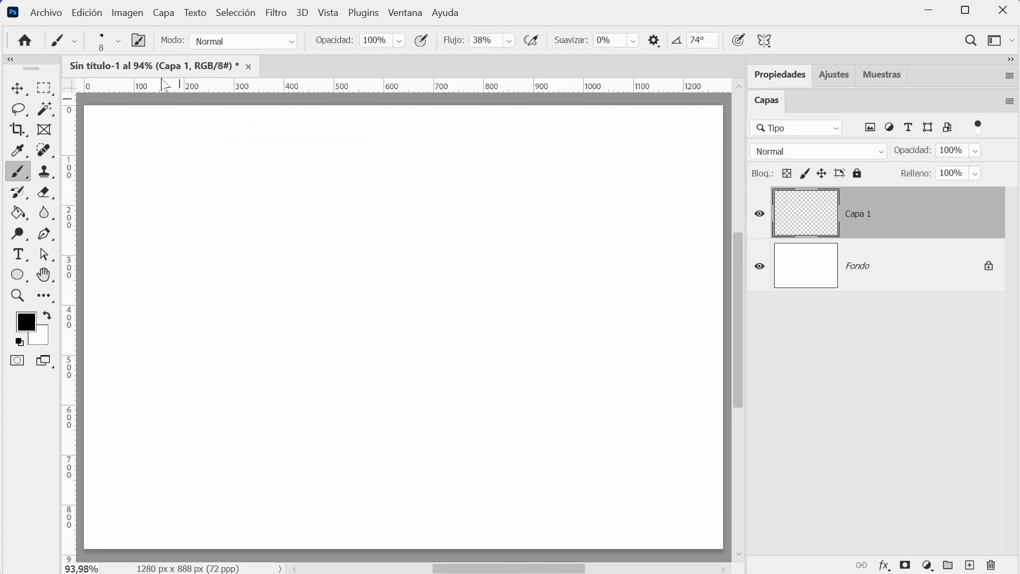
Set the pencil brush size to 24 px and paint a black wavy stroke across the upper part of Capa 1.
left_click(118, 43)
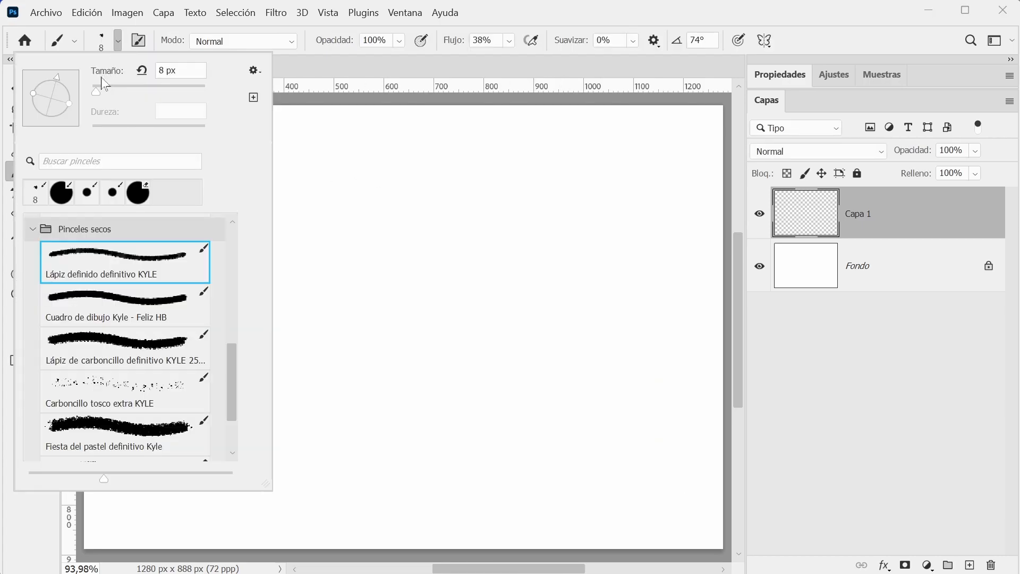
left_click_drag(96, 95, 107, 95)
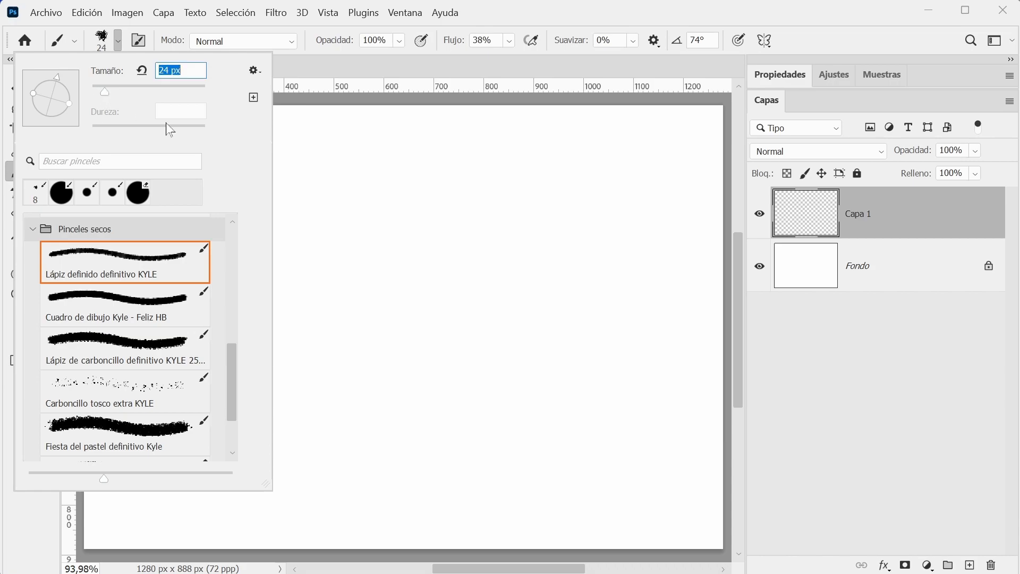
left_click(337, 197)
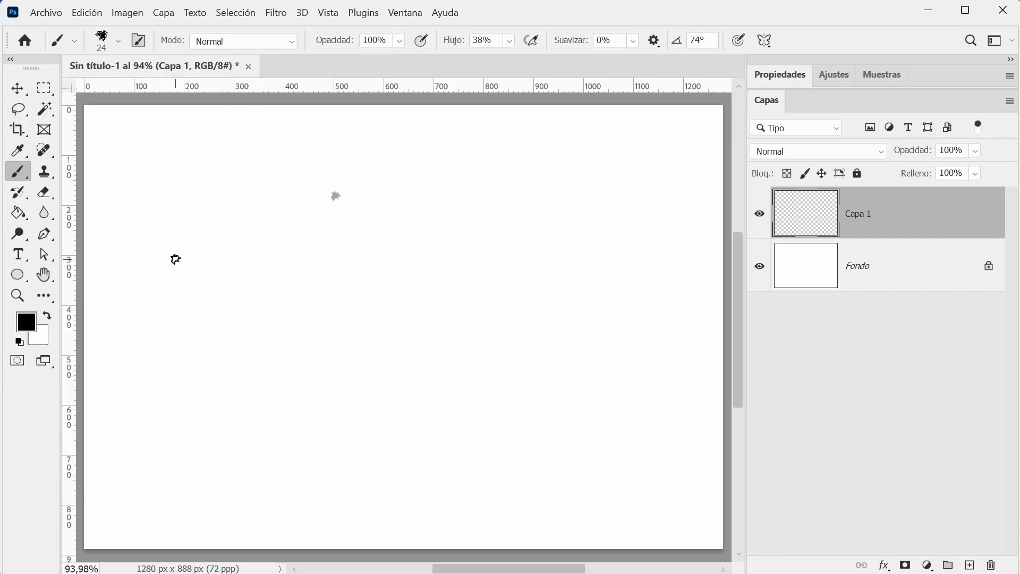
mouse_move(175, 270)
left_mouse_down()
mouse_move(241, 206)
mouse_move(381, 251)
mouse_move(487, 267)
mouse_move(613, 216)
mouse_move(641, 190)
left_mouse_up()
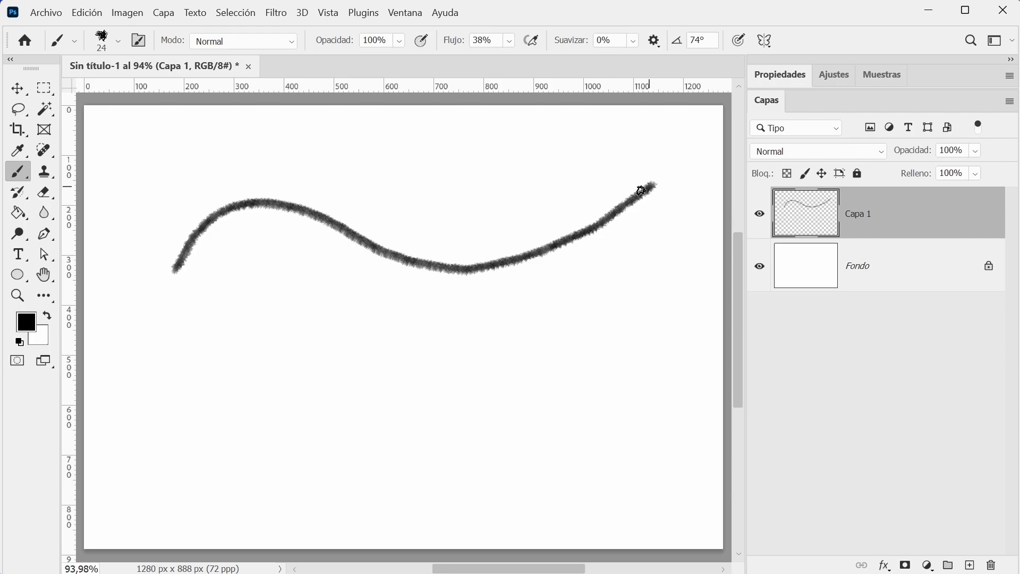
Choose the Fiesta del pastel definitivo Kyle brush and paint a thick black wavy stroke below the first one.
left_click(75, 41)
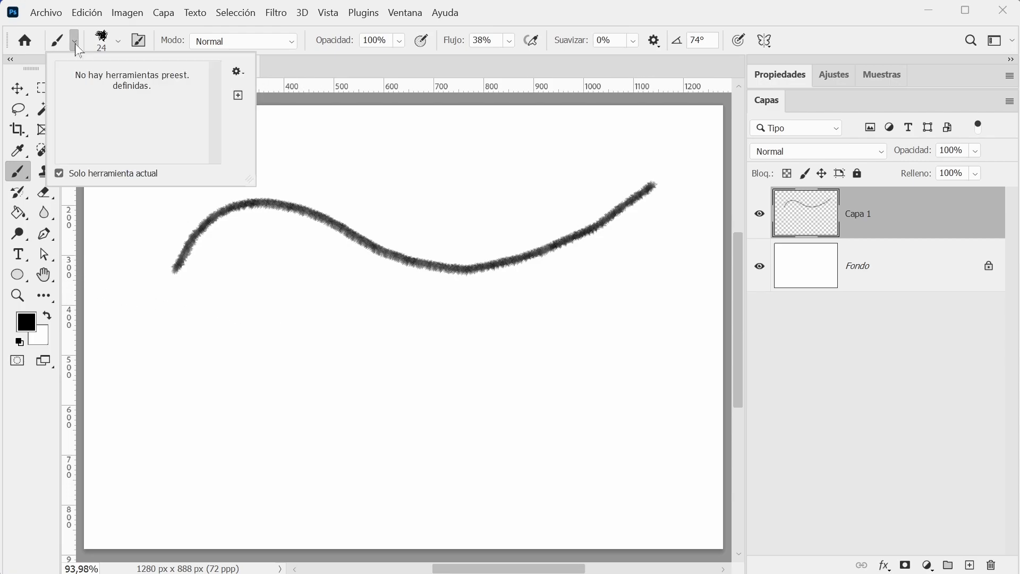
left_click(118, 43)
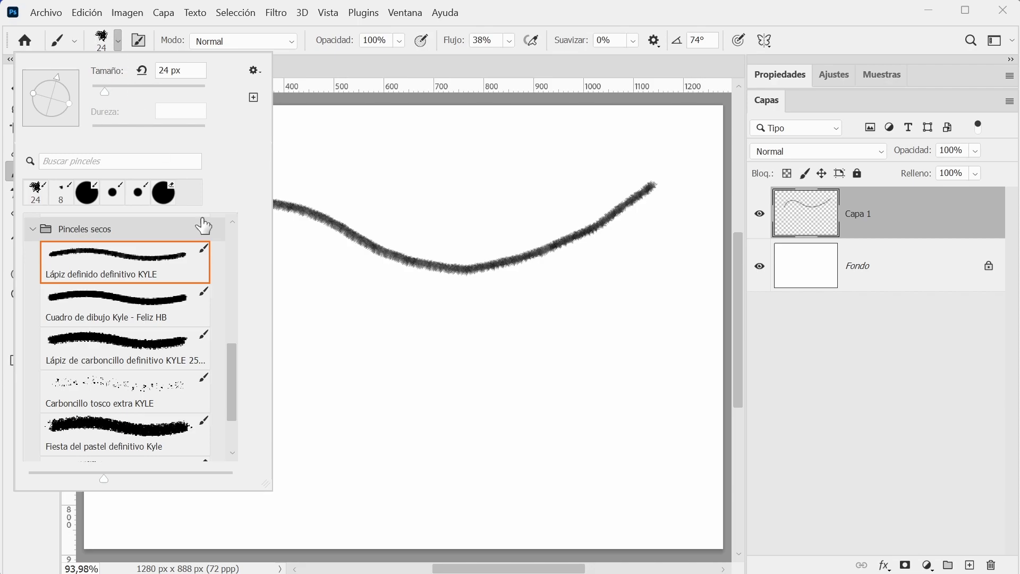
scroll(234, 375, "down", 3)
left_click(153, 374)
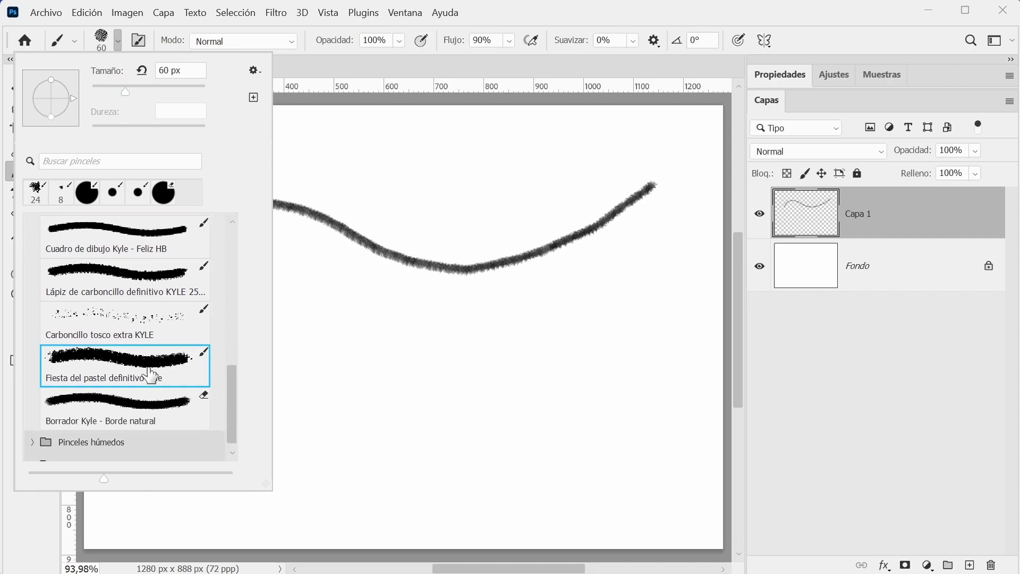
left_click(673, 275)
mouse_move(672, 262)
left_mouse_down()
mouse_move(396, 364)
mouse_move(187, 384)
left_mouse_up()
Set the foreground colour to grey 575757 and paint another pastel wavy stroke across the lower part of the canvas.
left_click(30, 327)
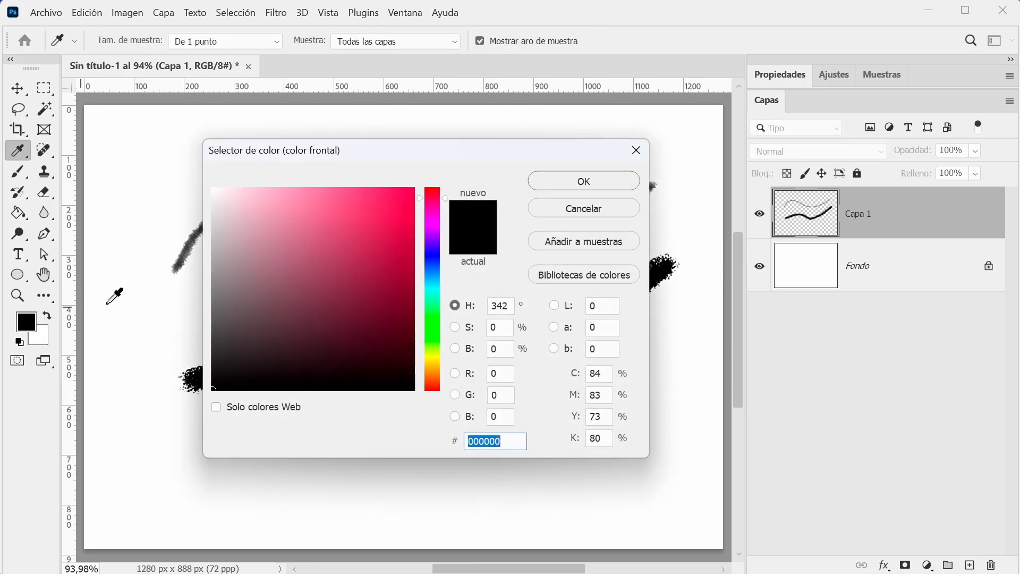
left_click(213, 322)
left_click(540, 185)
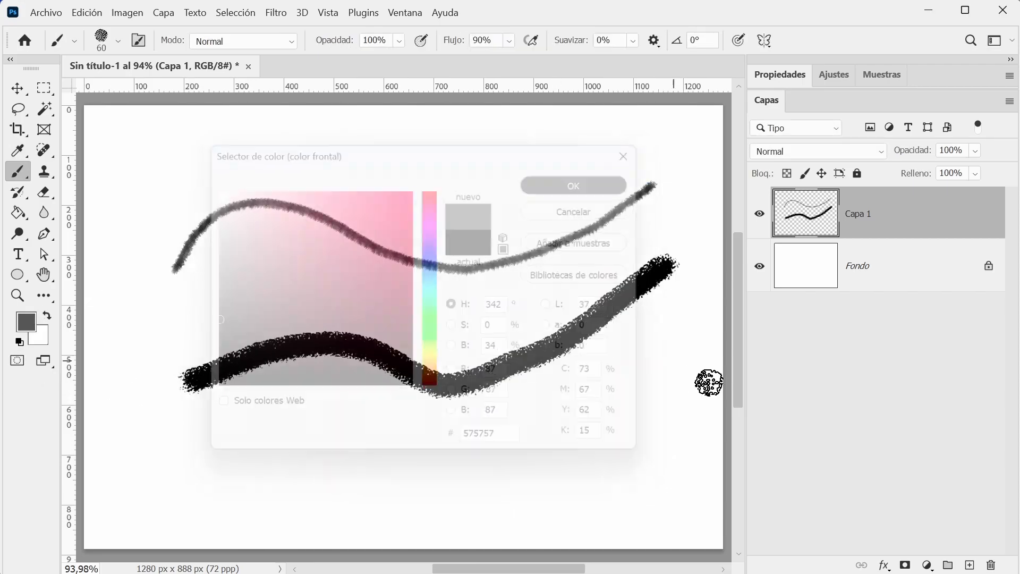
mouse_move(690, 353)
left_mouse_down()
mouse_move(505, 451)
mouse_move(305, 451)
mouse_move(259, 470)
mouse_move(152, 473)
left_mouse_up()
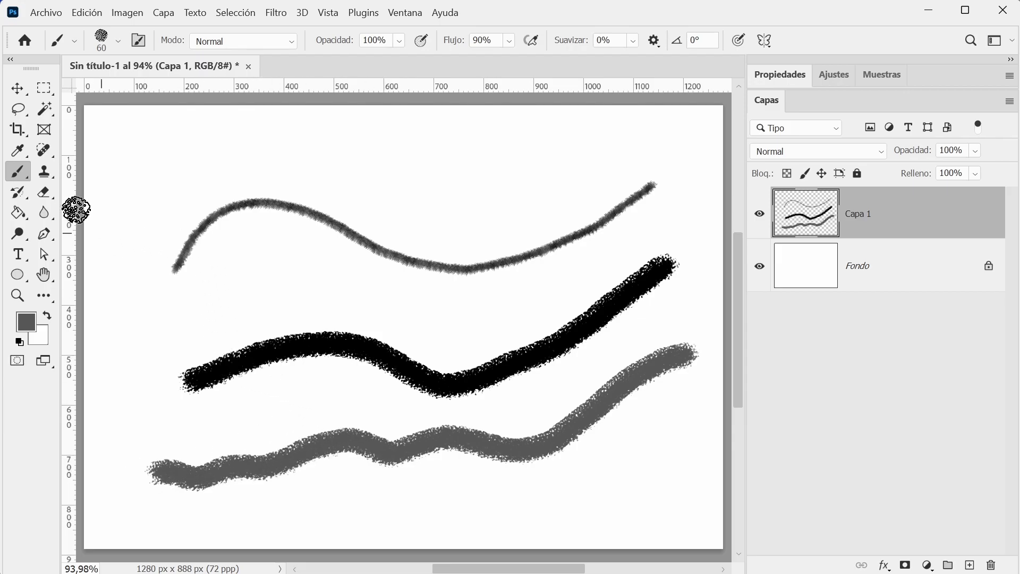
right_click(19, 179)
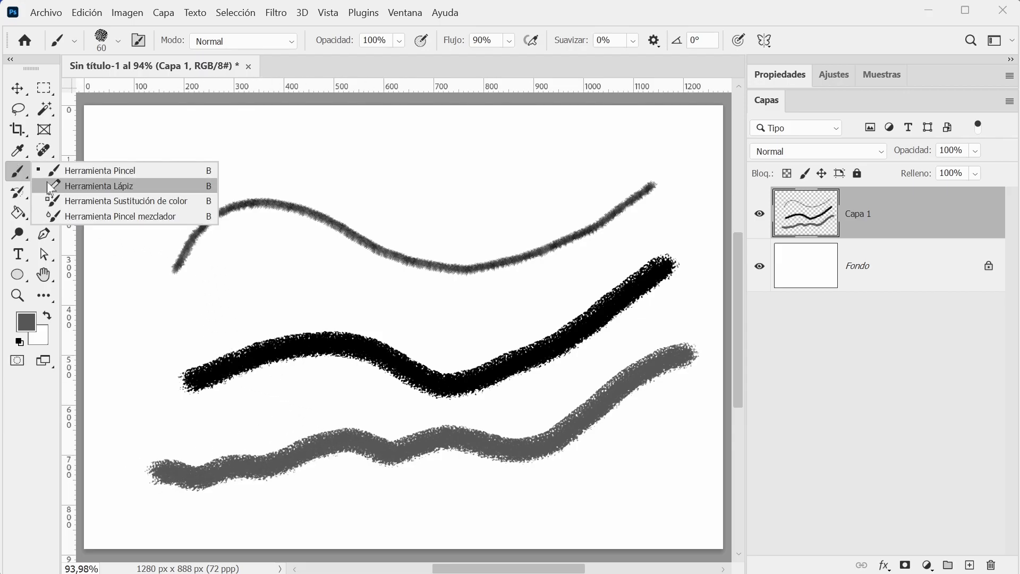
left_click(118, 41)
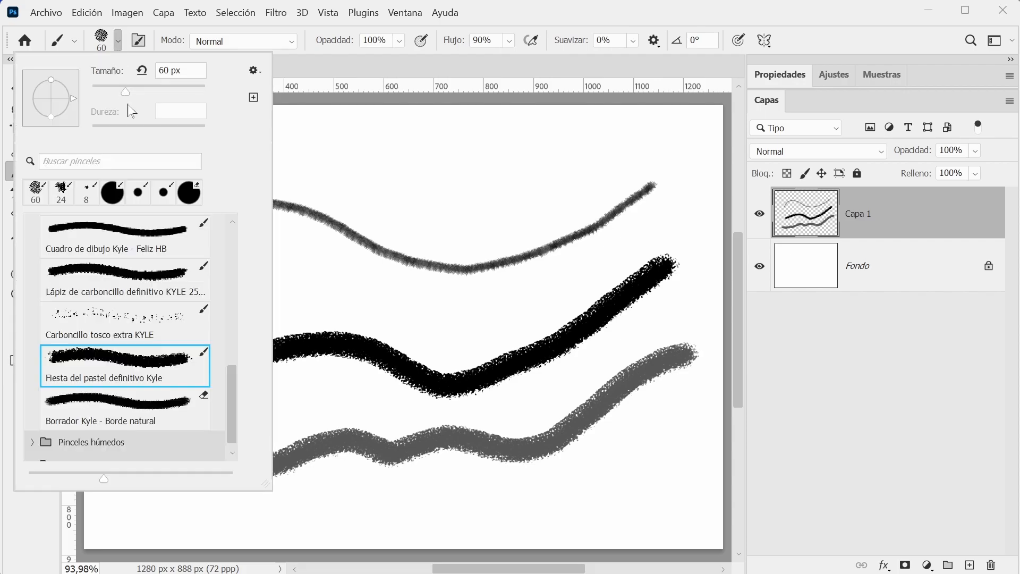
left_click_drag(234, 399, 243, 209)
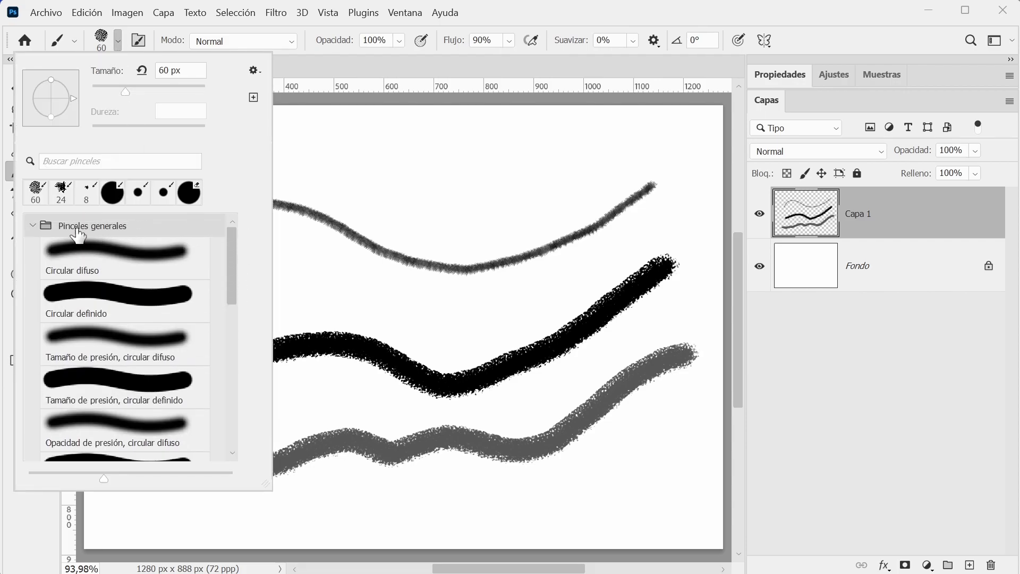
left_click(133, 297)
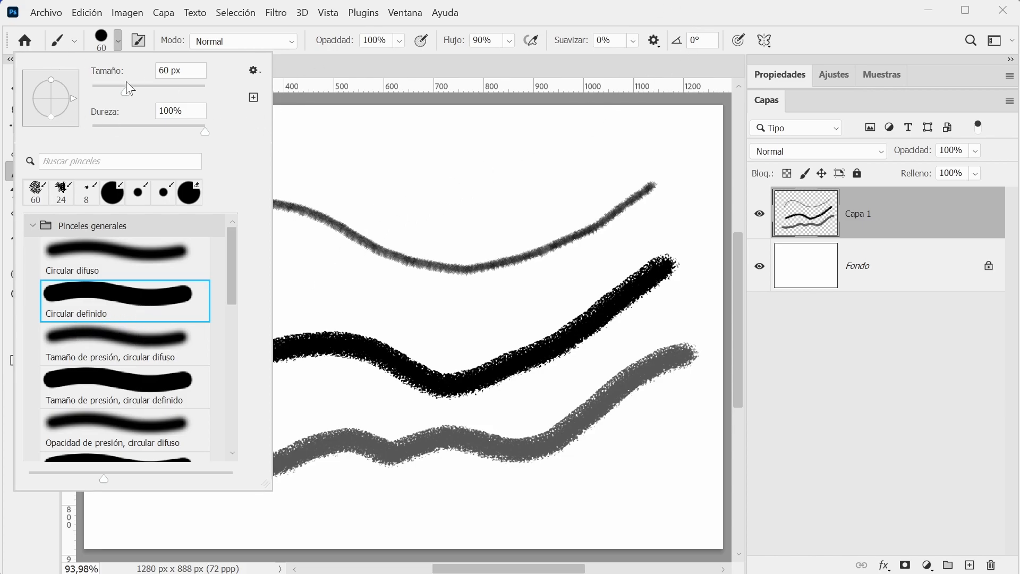
key("Escape")
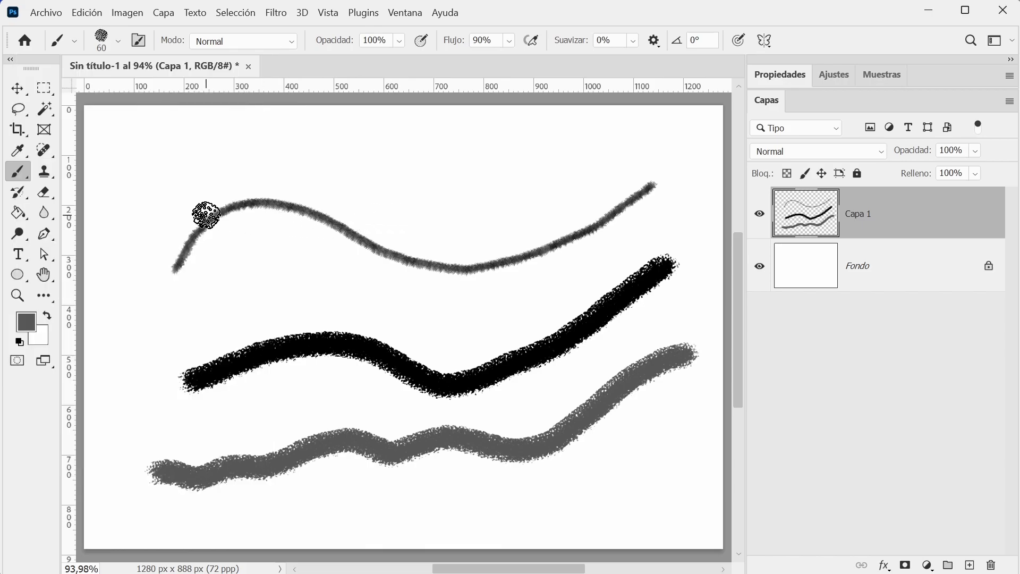
Choose the Circular definido brush from the Pinceles generales group.
left_click(76, 42)
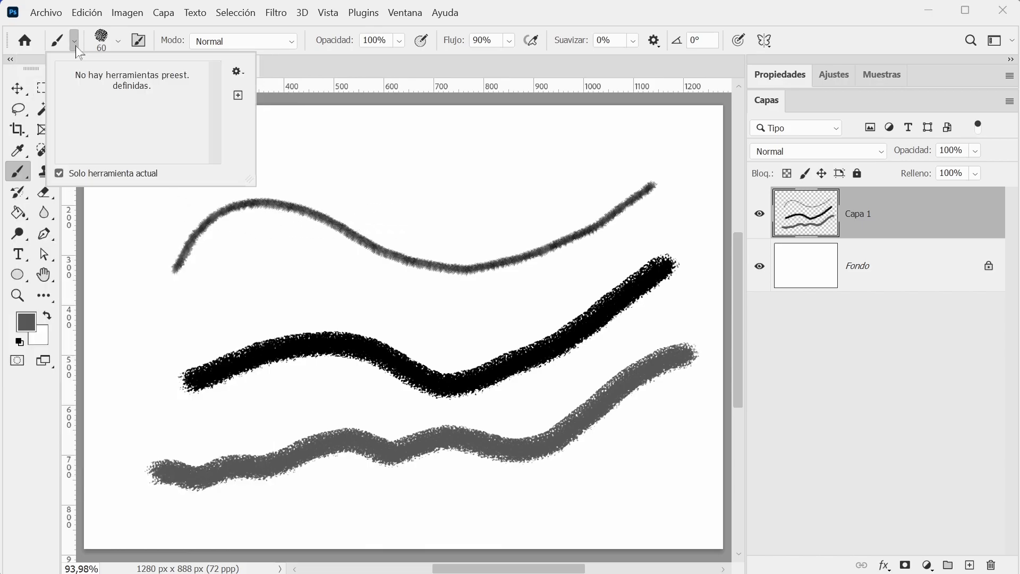
left_click(118, 41)
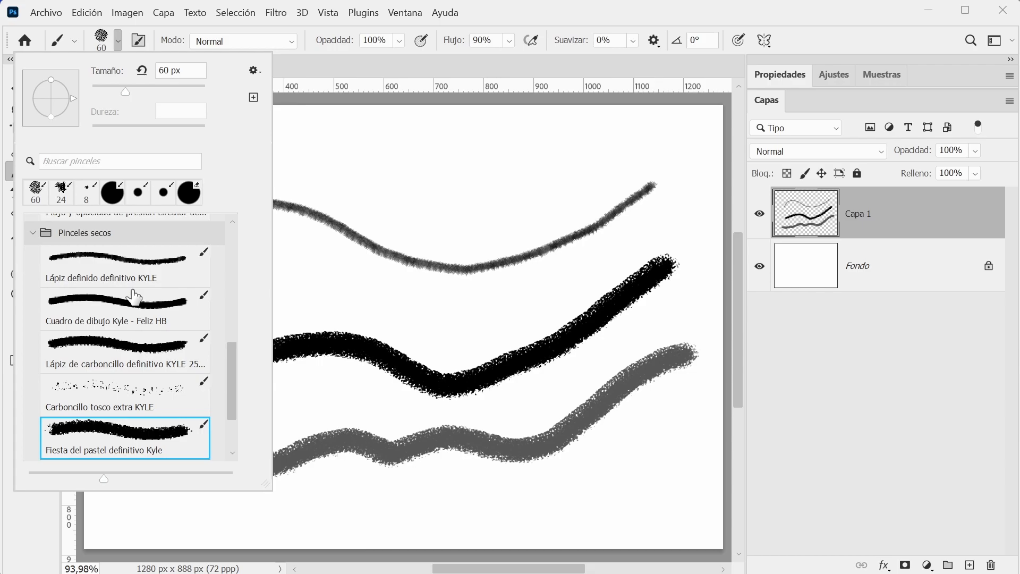
scroll(134, 298, "up", 8)
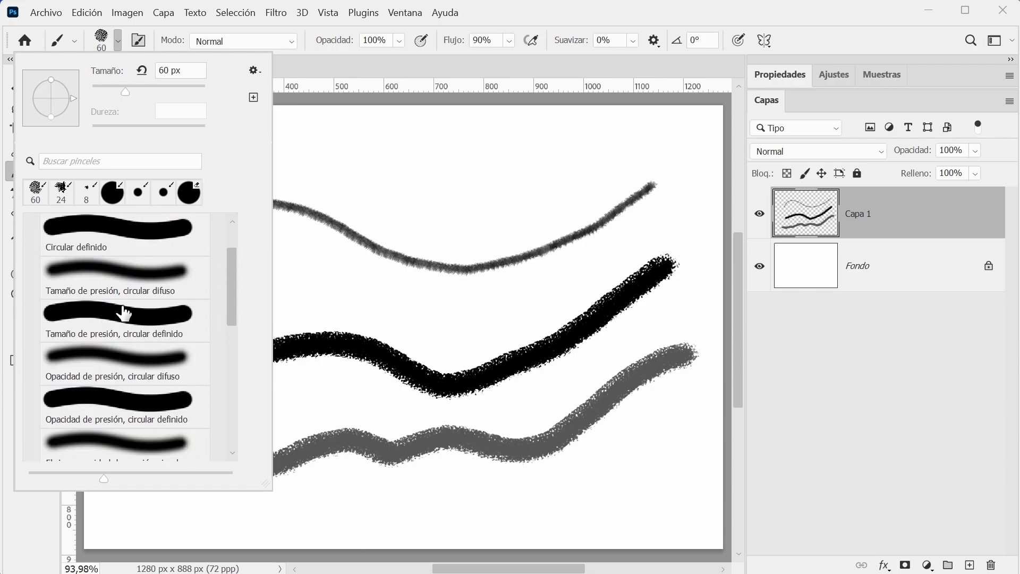
scroll(123, 314, "up", 2)
left_click(95, 291)
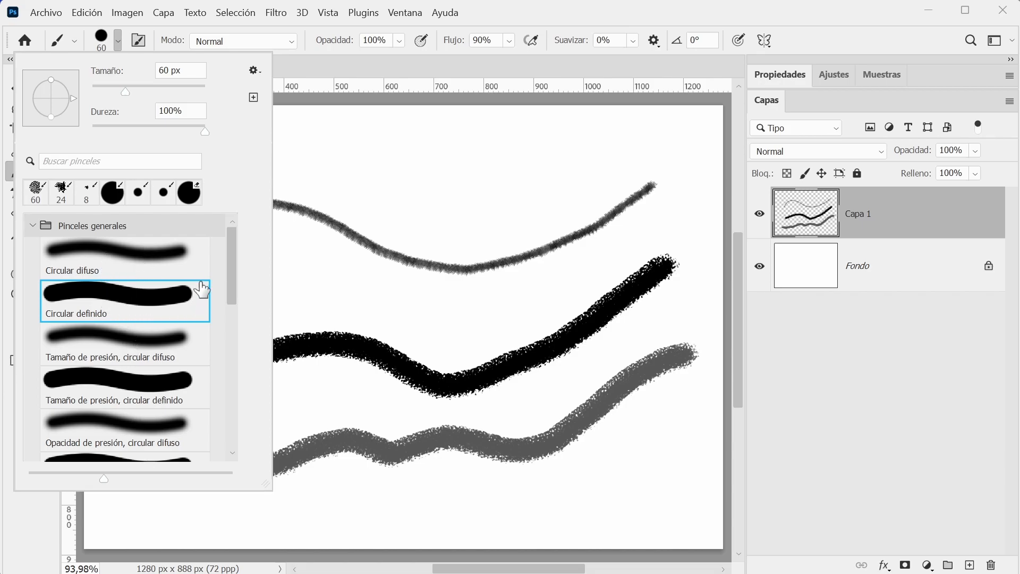
Add a new layer above Capa 1 and paint two thick grey wavy strokes across the upper half of the canvas.
left_click(844, 355)
key("ctrl+shift+alt+n")
mouse_move(149, 205)
left_mouse_down()
mouse_move(190, 160)
mouse_move(500, 192)
mouse_move(589, 165)
left_mouse_up()
mouse_move(173, 327)
left_mouse_down()
mouse_move(214, 291)
mouse_move(302, 291)
mouse_move(395, 309)
mouse_move(509, 305)
mouse_move(583, 282)
mouse_move(602, 264)
left_mouse_up()
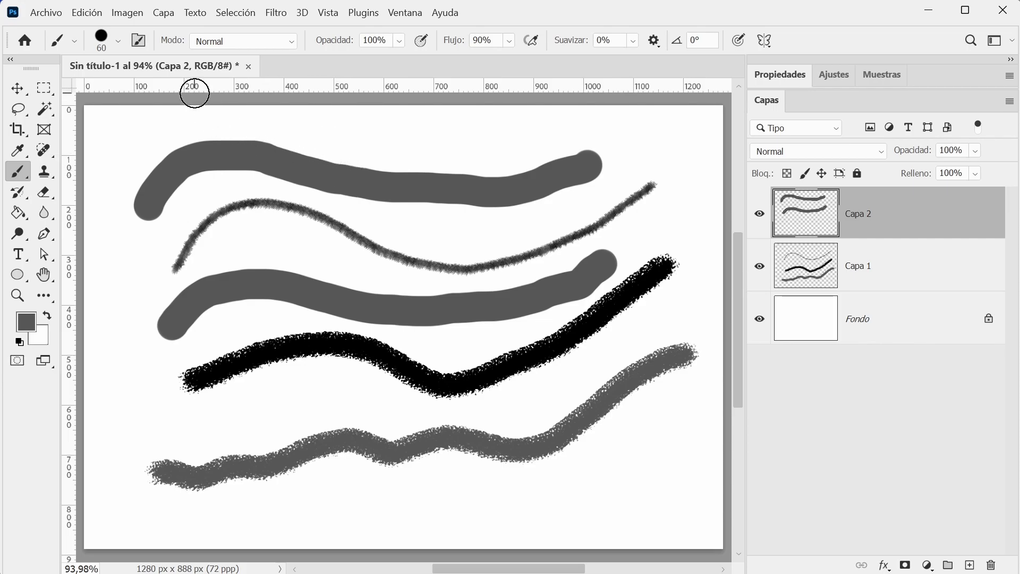
Display the full brush settings, collapse the layers and properties area, and fit the whole canvas in view.
left_click(140, 44)
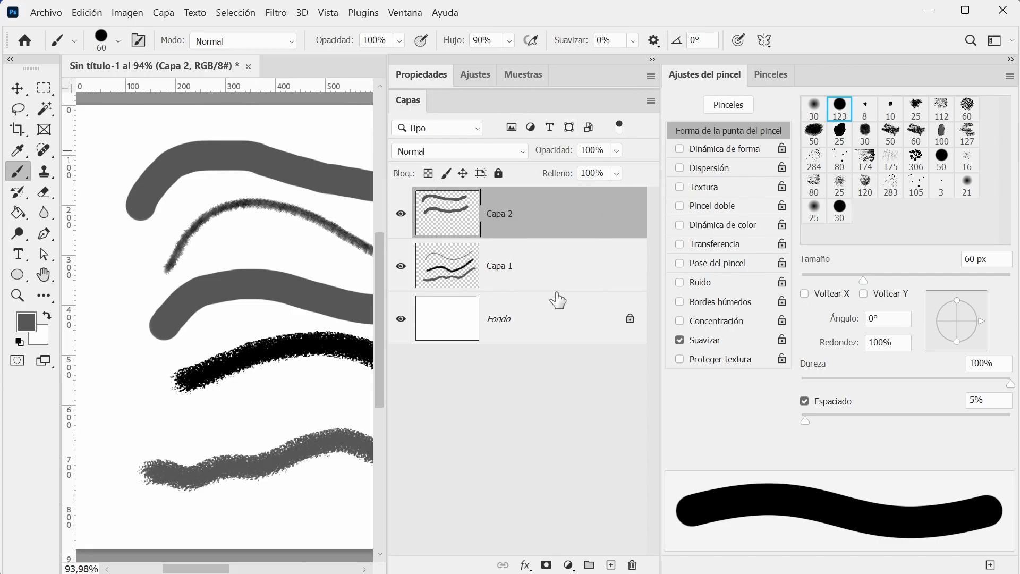
left_click(653, 59)
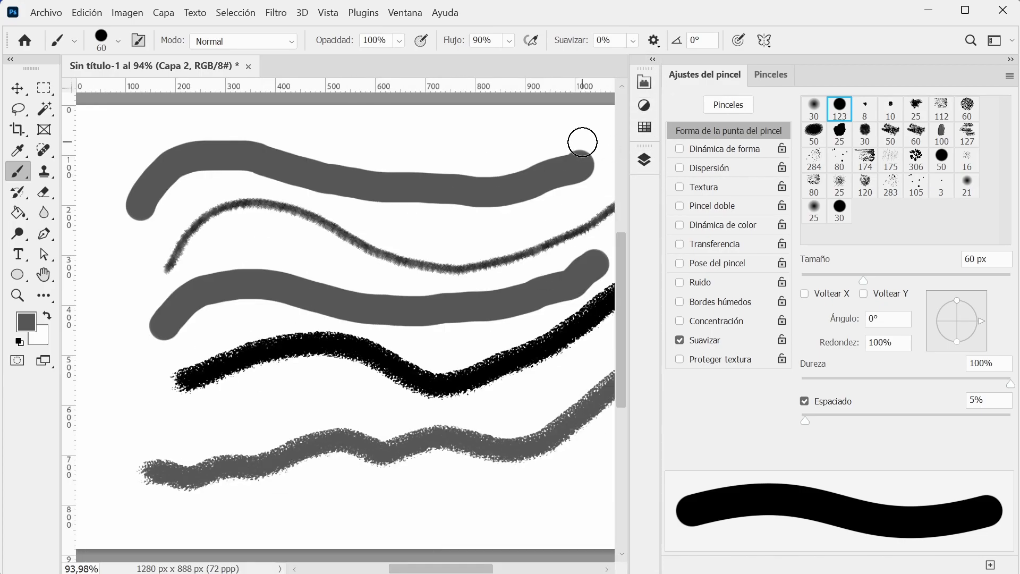
key("ctrl+0")
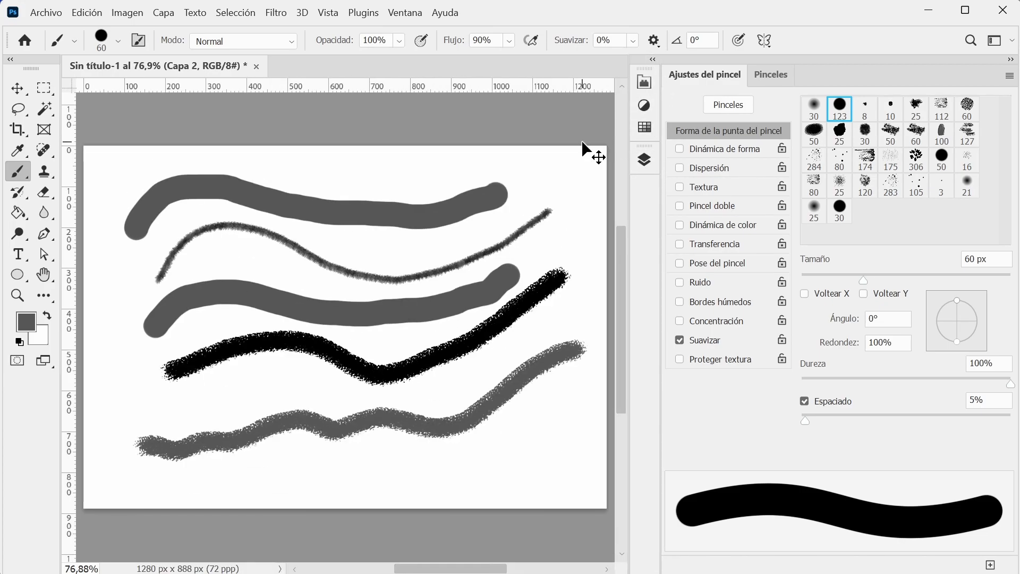
Delete both painted layers, Capa 2 and Capa 1, so that only the white background remains.
left_click(24, 94)
key("Delete")
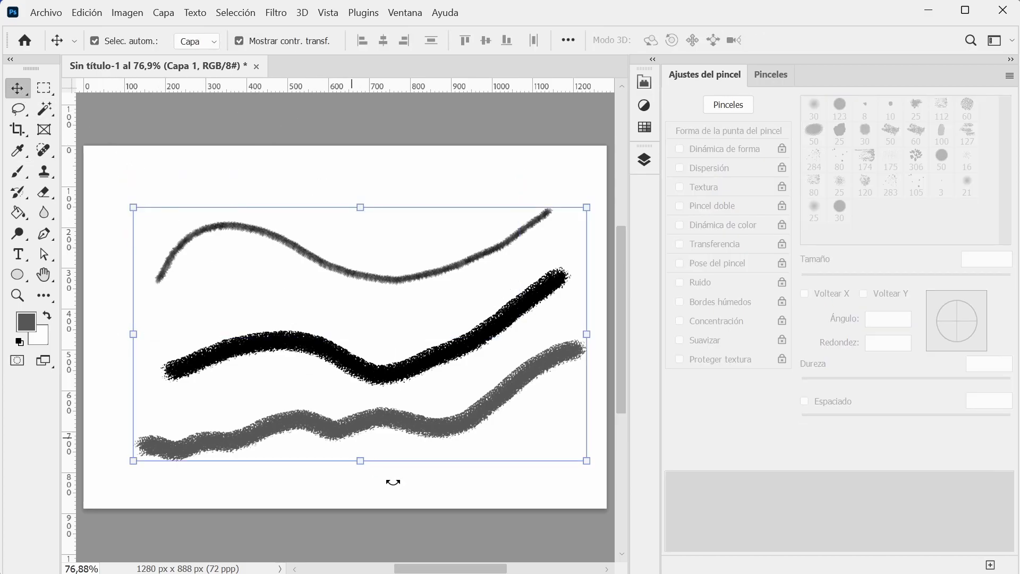
key("Delete")
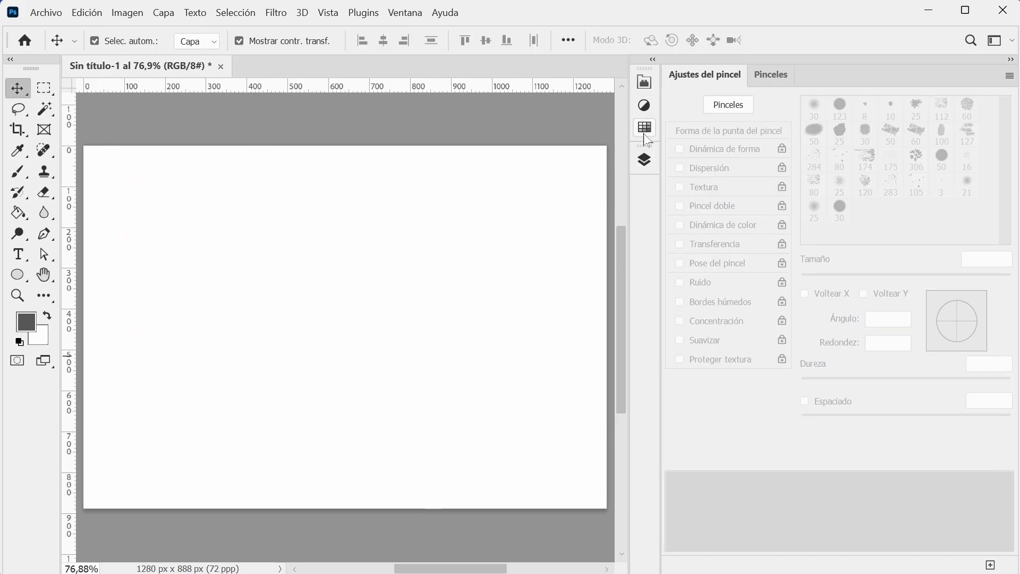
Add new empty layers above Fondo, make Capa 2 the active one, and collapse the layer list.
left_click(648, 81)
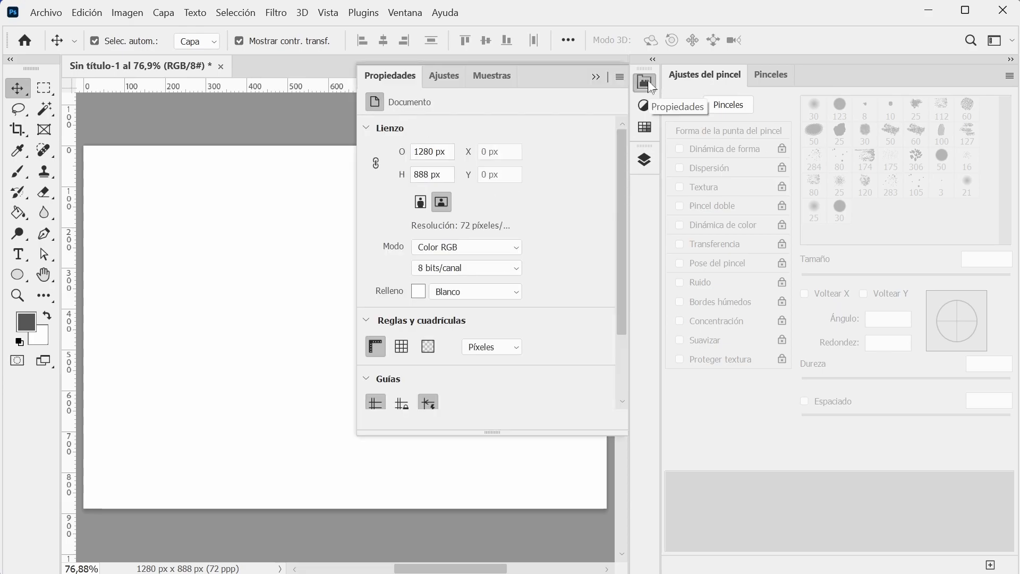
left_click(648, 81)
left_click(640, 164)
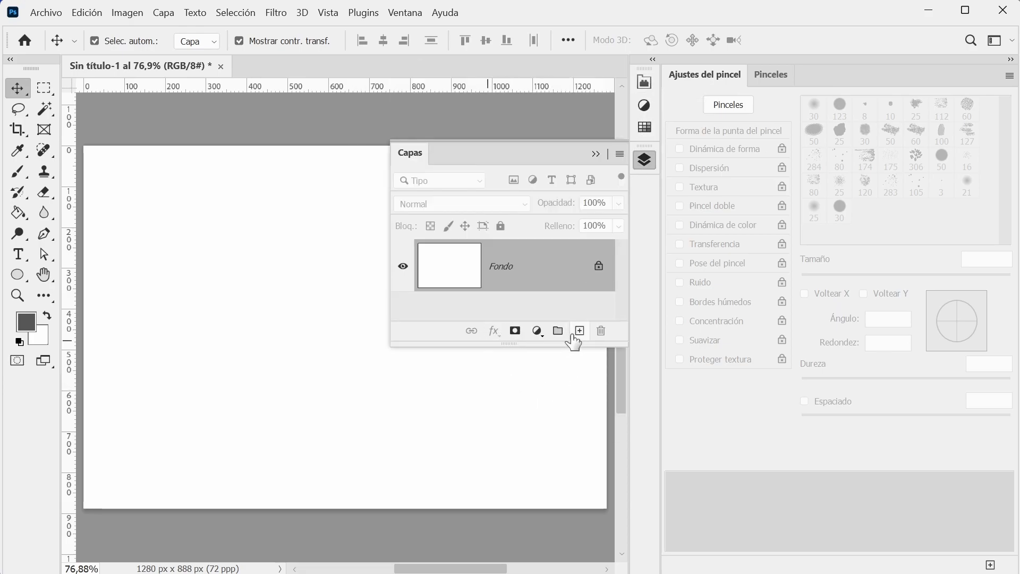
left_click(580, 330)
left_click(532, 313)
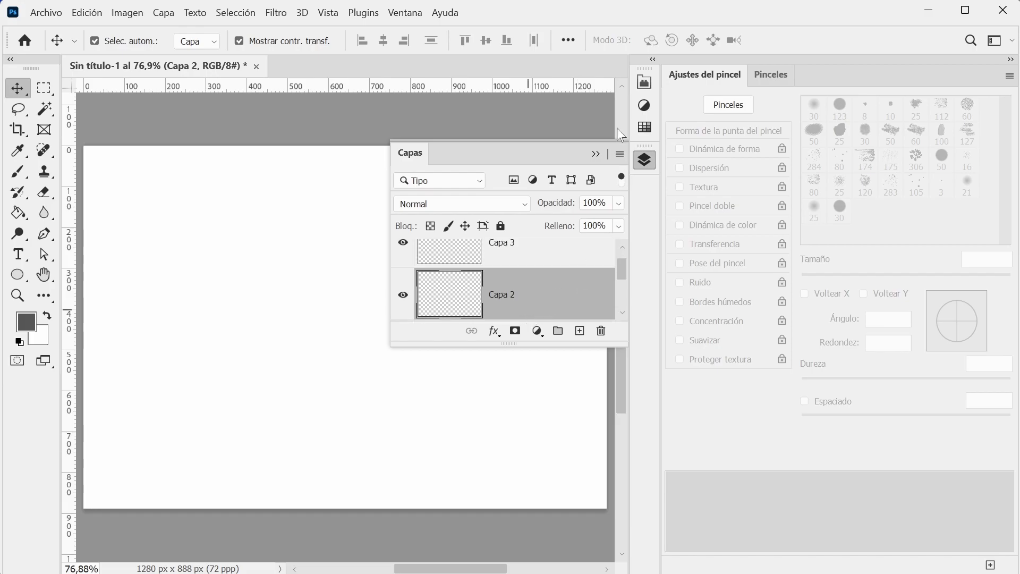
left_click(596, 154)
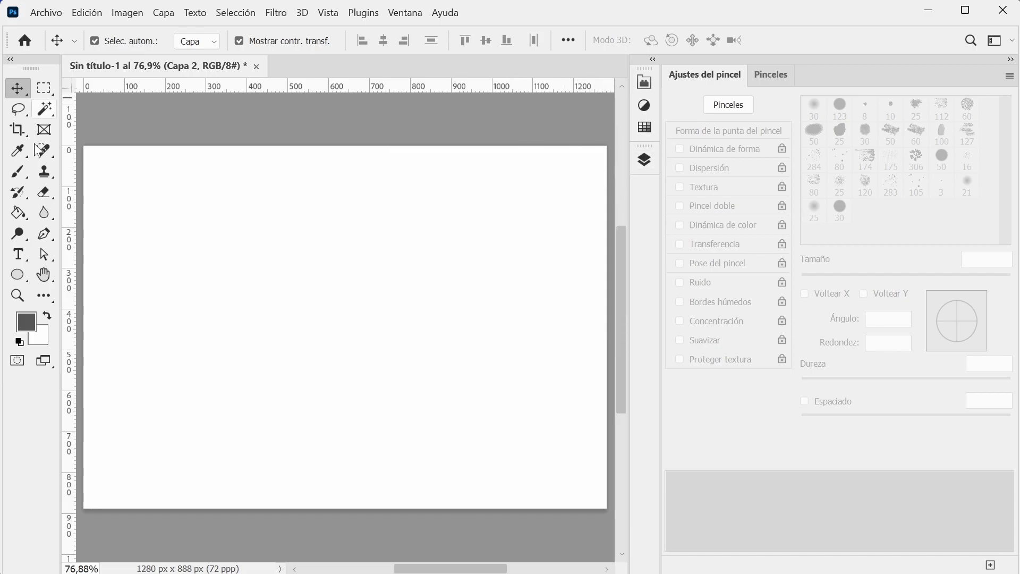
With the Brush tool, show the brush presets and expand the Pinceles generales, Pinceles secos and Pinceles húmedos groups.
left_click(18, 178)
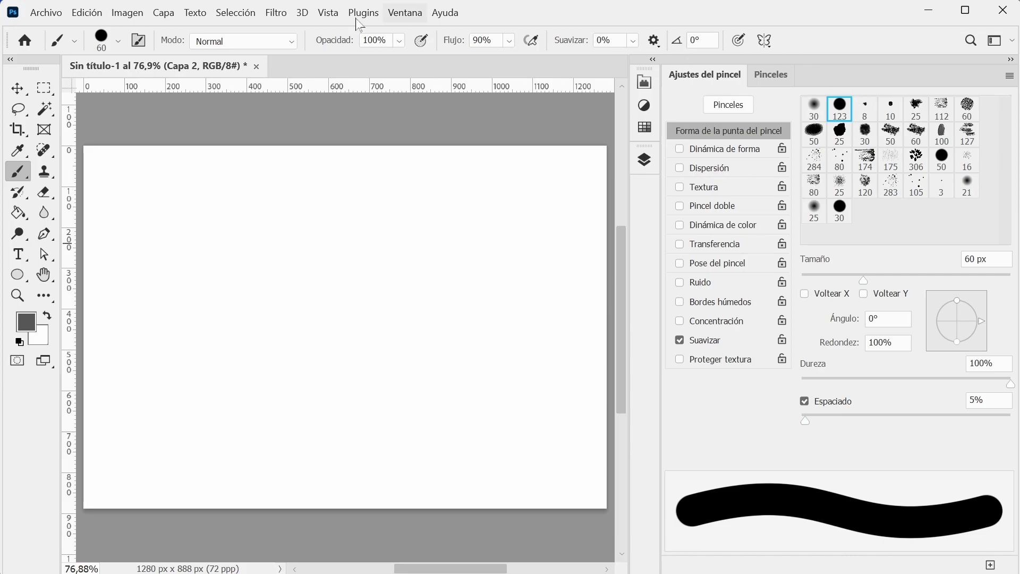
left_click(139, 45)
left_click(765, 76)
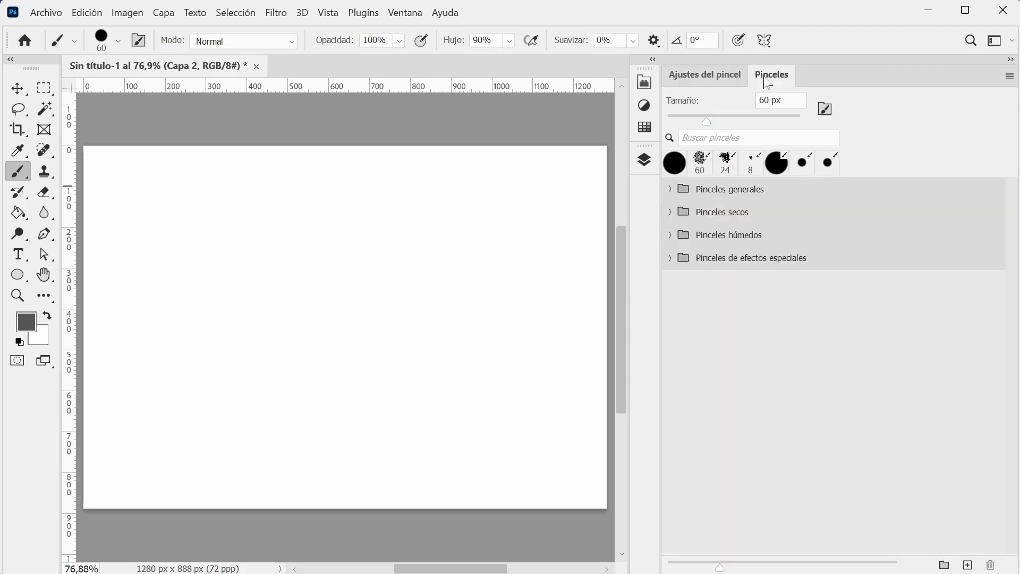
left_click(672, 194)
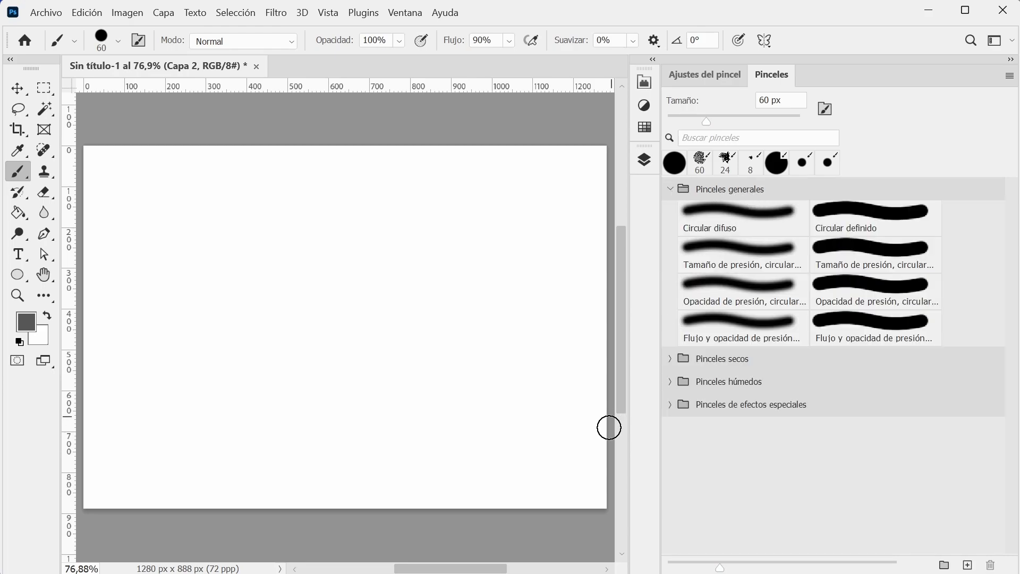
left_click(671, 360)
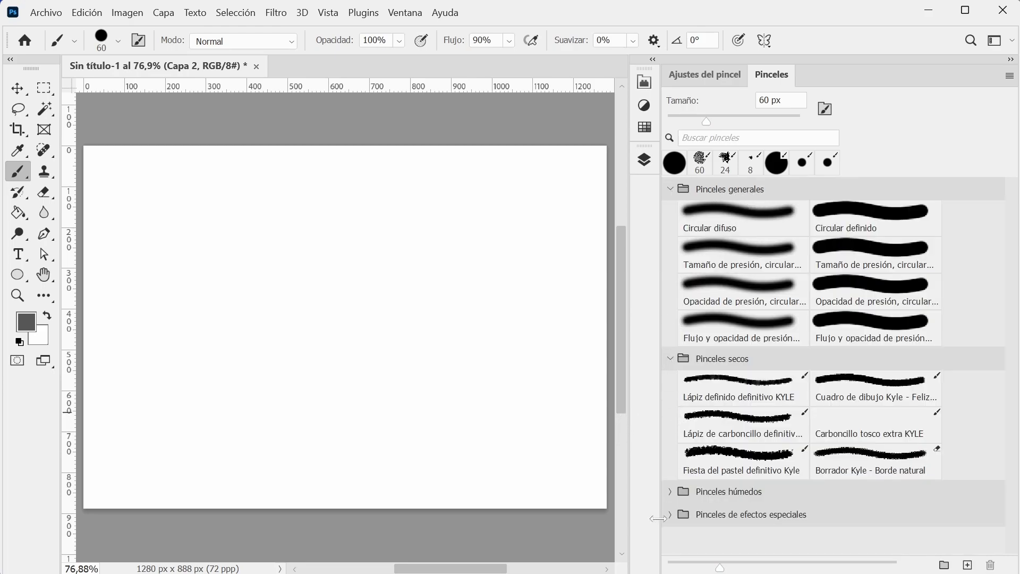
left_click(671, 492)
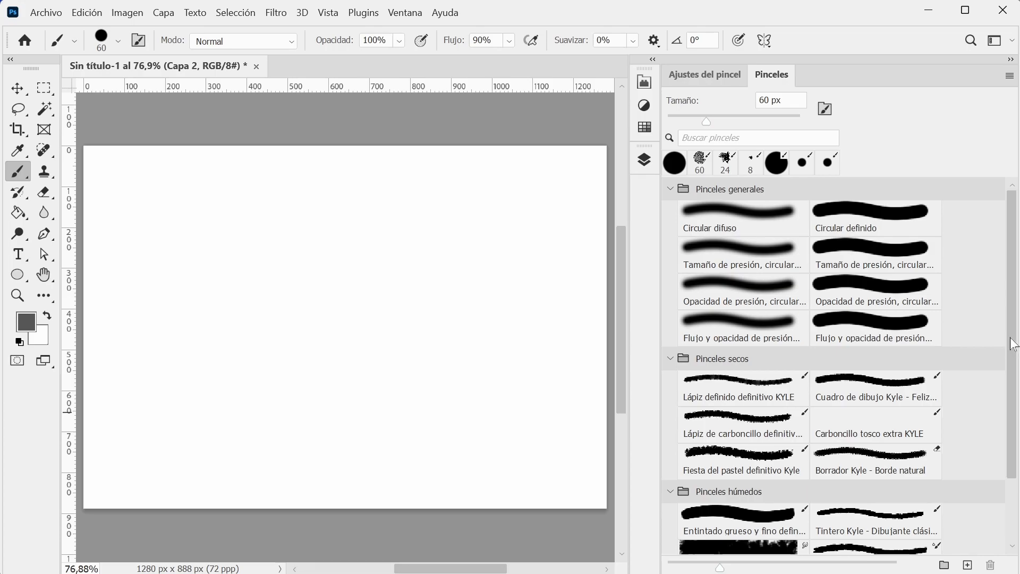
scroll(1013, 344, "down", 3)
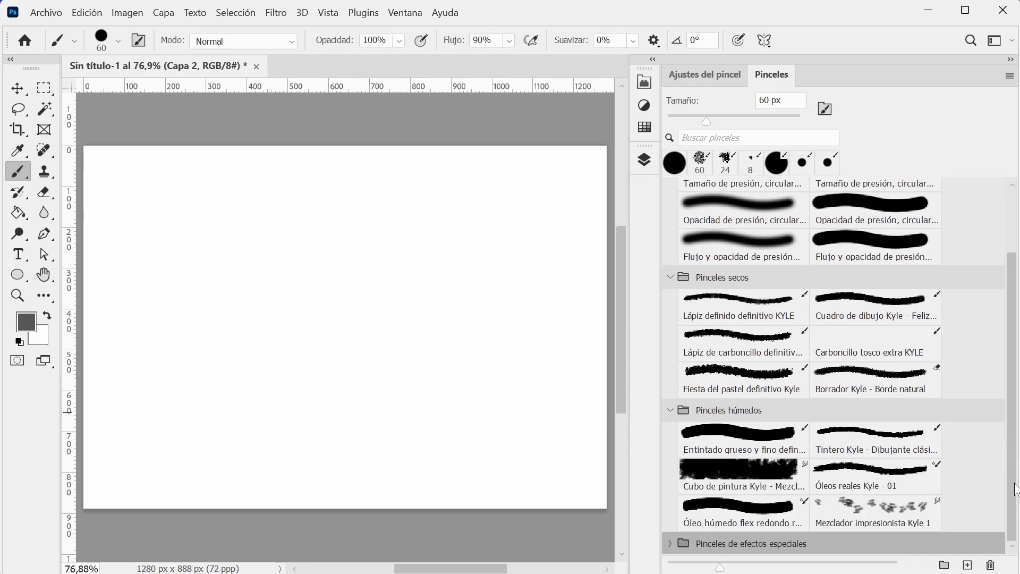
Try a short stroke with the Mezclador impresionista Kyle 1 preset on the blank canvas and check the active layer.
left_click(908, 514)
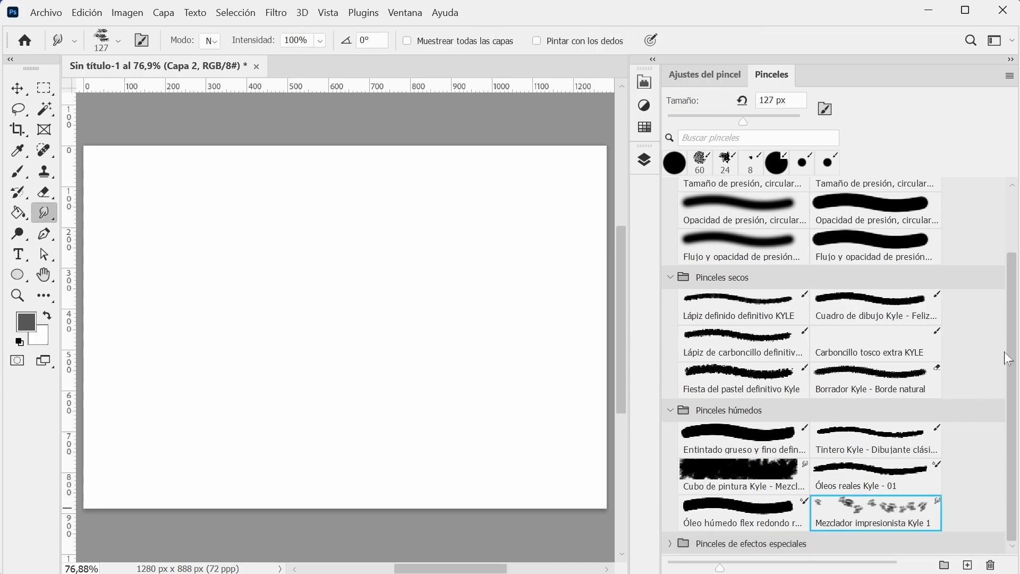
left_click_drag(1013, 361, 1004, 183)
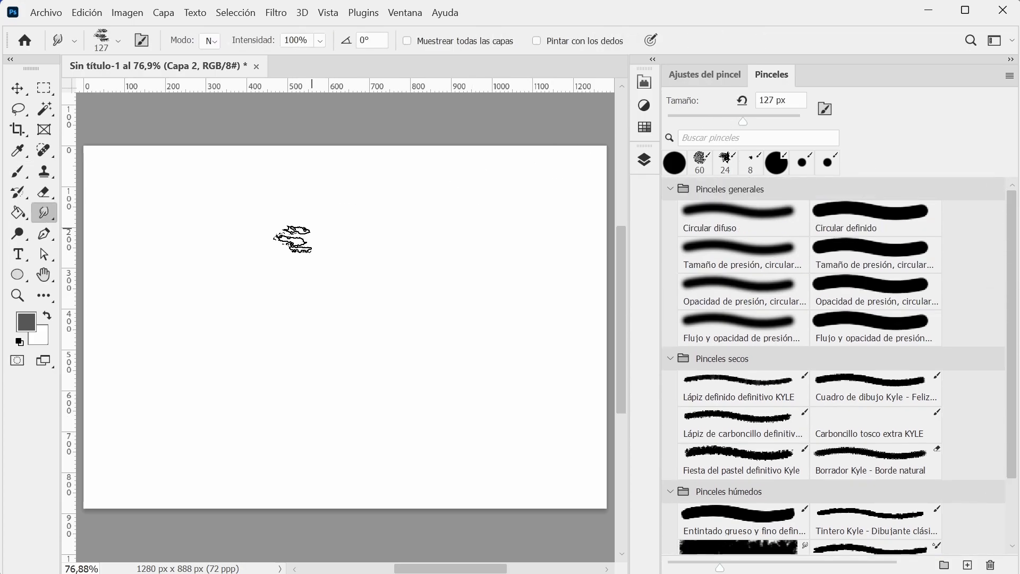
mouse_move(329, 199)
left_mouse_down()
mouse_move(135, 241)
mouse_move(285, 192)
mouse_move(386, 217)
left_mouse_up()
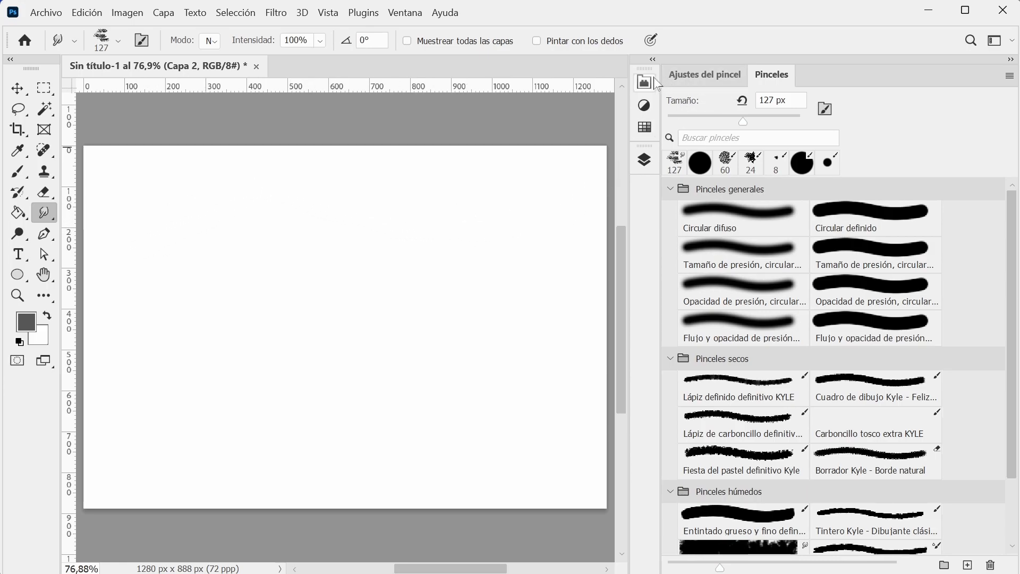
left_click(644, 160)
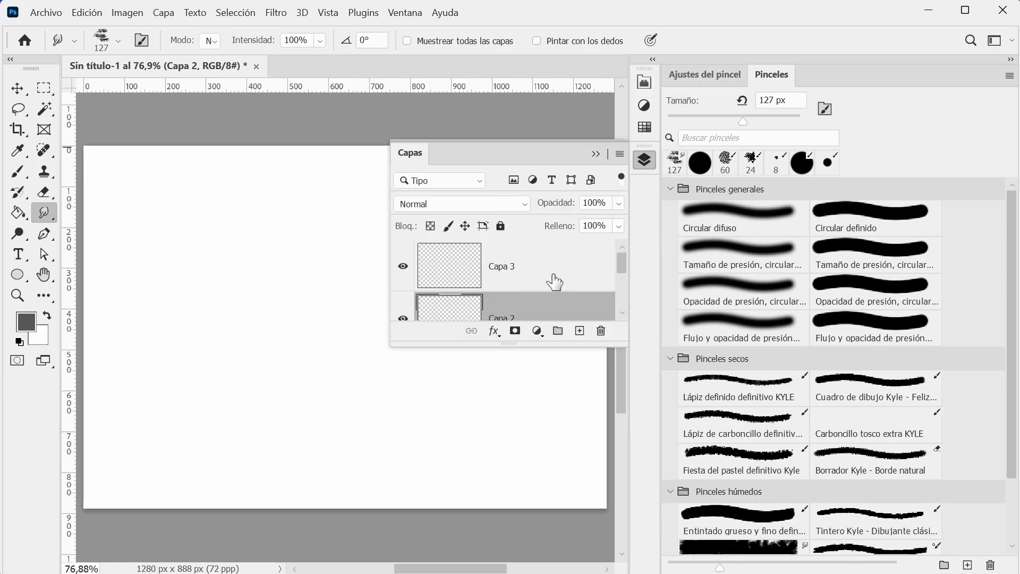
left_click(596, 154)
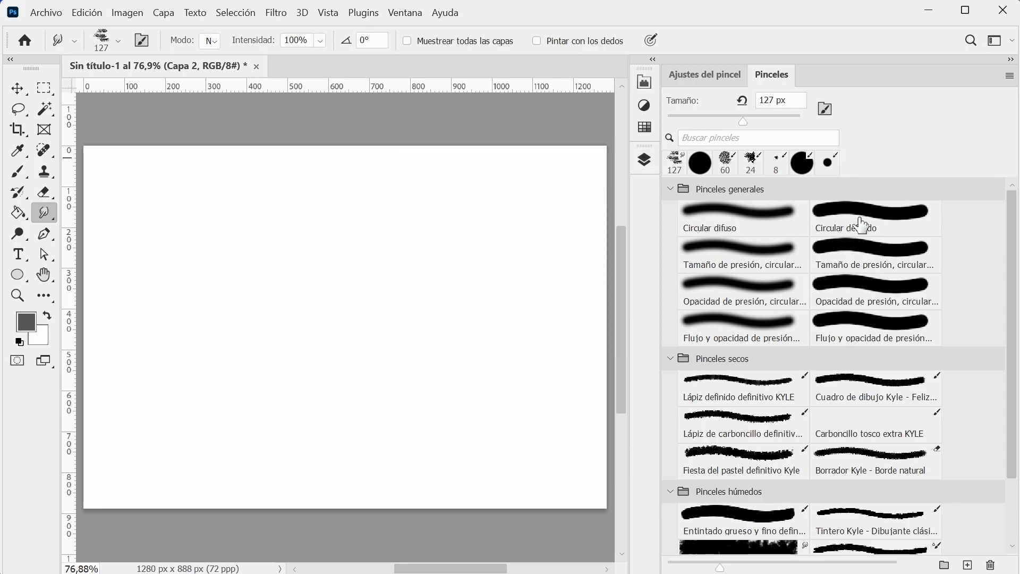
Try the Mezclador impresionista Kyle 1 and Cubo de pintura Kyle presets, and display the variants of the Smudge tool.
scroll(895, 414, "down", 3)
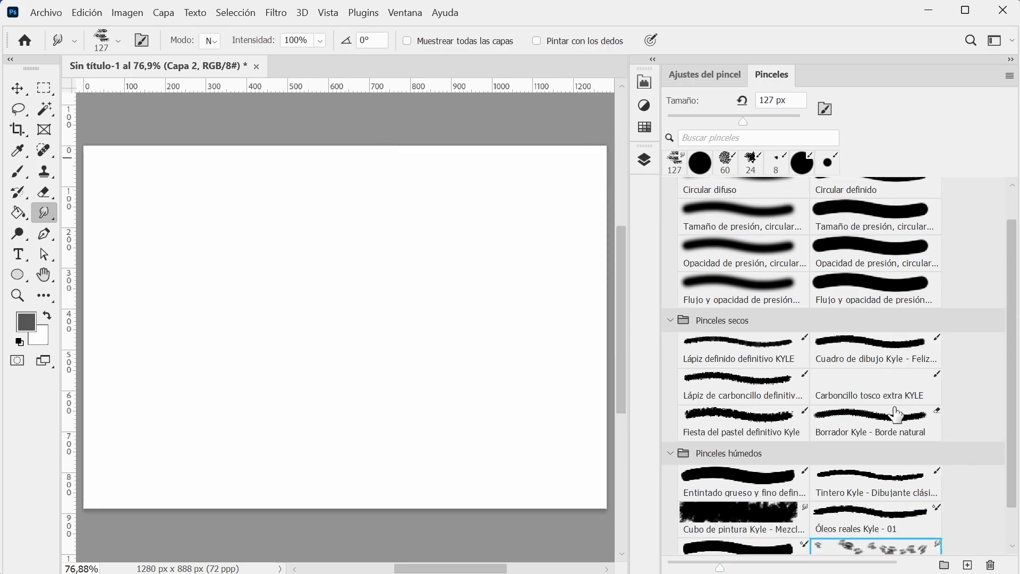
left_click(877, 513)
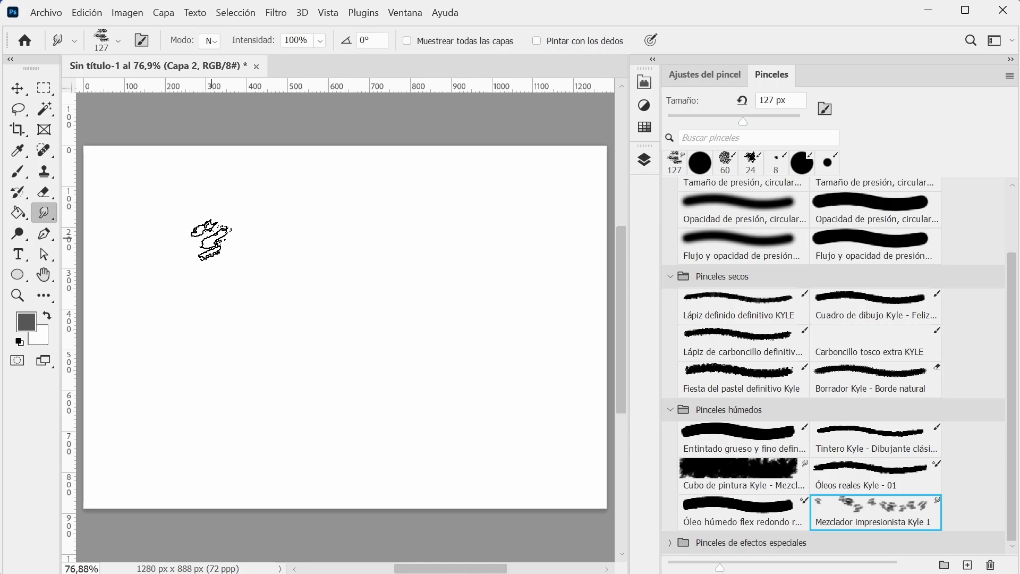
left_click_drag(744, 122, 702, 122)
left_click(744, 468)
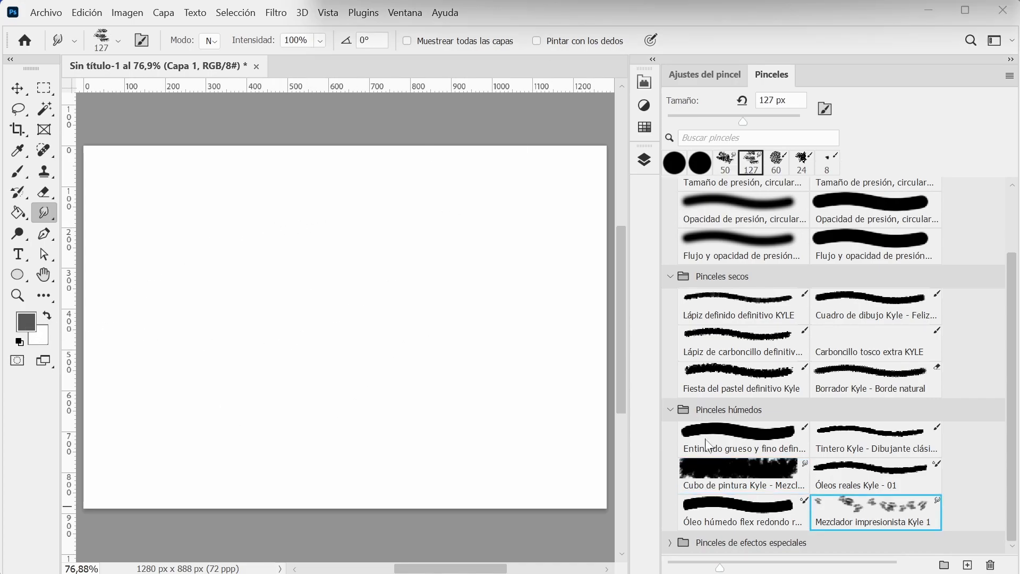
left_click(55, 218)
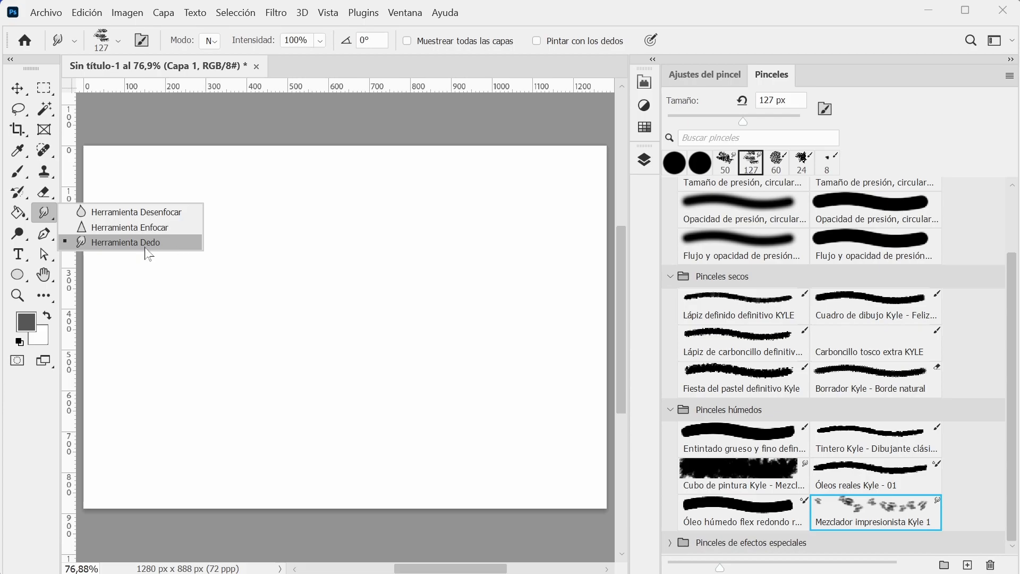
Using the Brush tool with the Cuadro de dibujo Kyle preset at 36 px, paint a grey wavy stroke across the upper canvas.
left_click(17, 179)
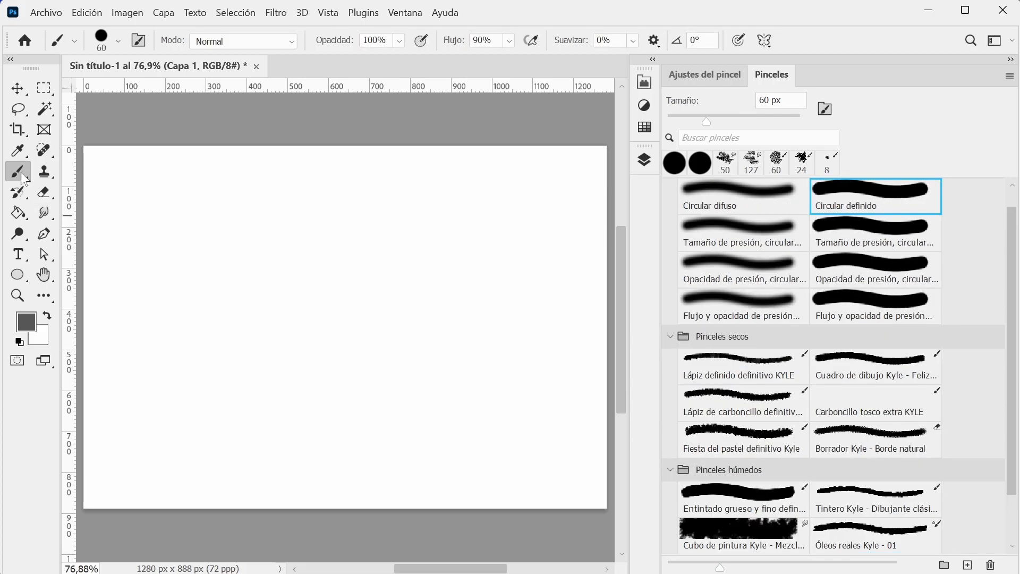
left_click(855, 363)
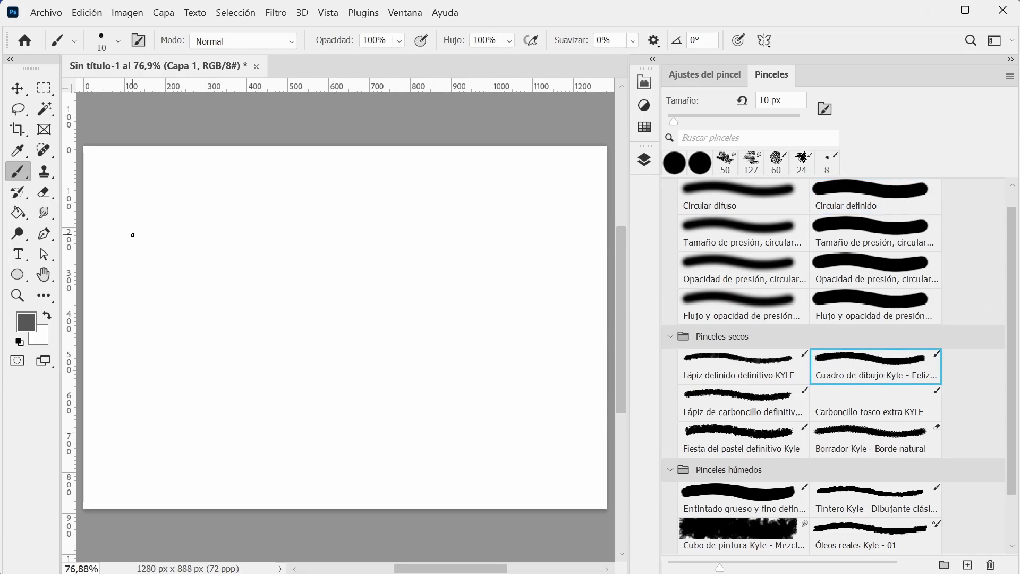
left_click_drag(674, 123, 691, 122)
mouse_move(179, 235)
left_mouse_down()
mouse_move(320, 205)
mouse_move(431, 237)
mouse_move(547, 229)
left_mouse_up()
Choose a Kyle pencil preset from Pinceles secos, set its size to 50 px and paint a rough wavy stroke below the first.
left_click(766, 372)
left_click_drag(673, 123, 701, 123)
left_click(190, 281)
mouse_move(223, 260)
left_mouse_down()
mouse_move(332, 261)
mouse_move(467, 316)
mouse_move(551, 301)
left_mouse_up()
Paint a 60 px wavy stroke with Fiesta del pastel definitivo Kyle and another below it with the soft Flujo y opacidad de presión brush.
left_click(765, 436)
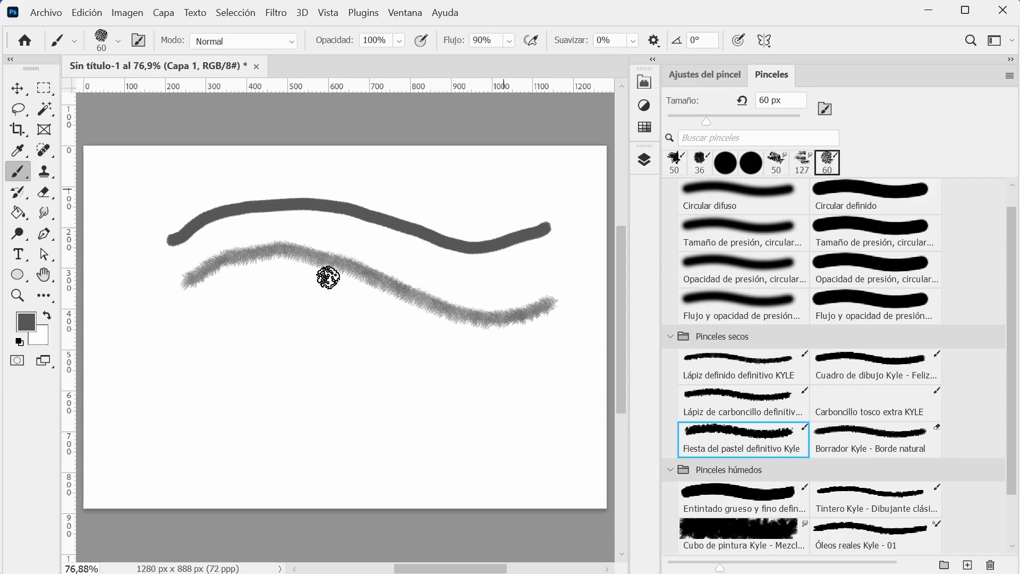
mouse_move(201, 362)
left_mouse_down()
mouse_move(246, 332)
mouse_move(375, 371)
mouse_move(500, 384)
mouse_move(542, 366)
left_mouse_up()
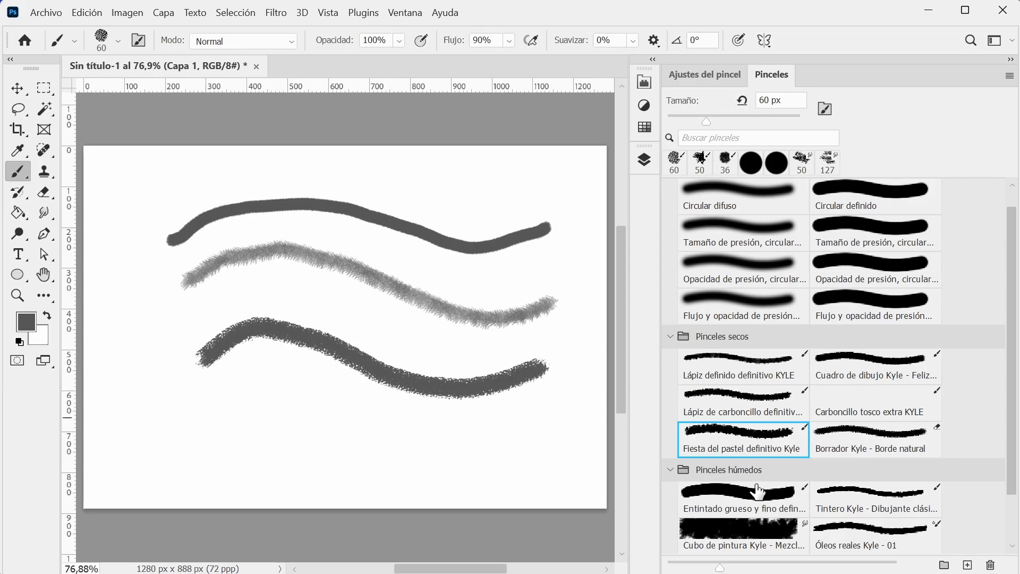
scroll(795, 292, "up", 1)
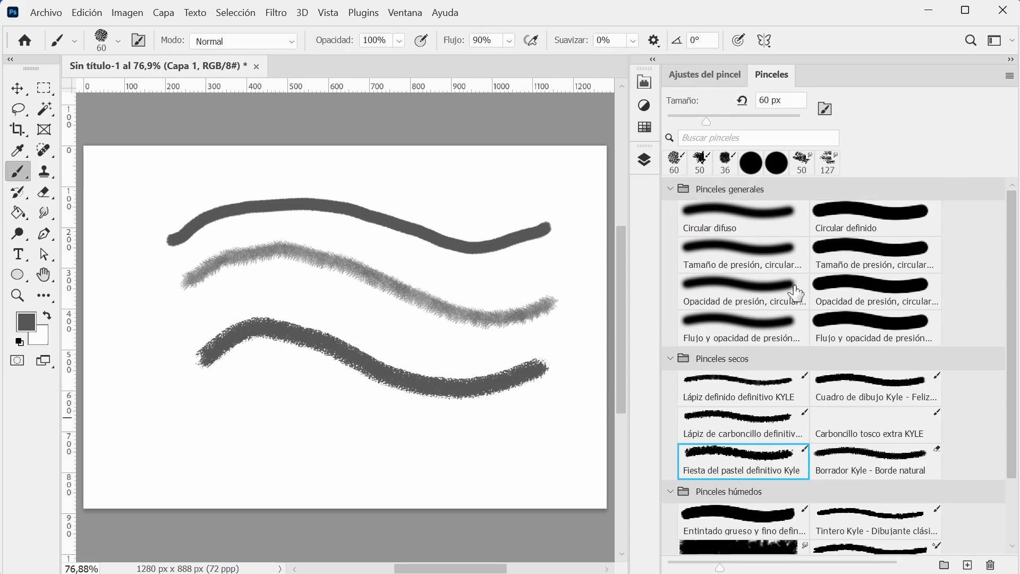
left_click(726, 325)
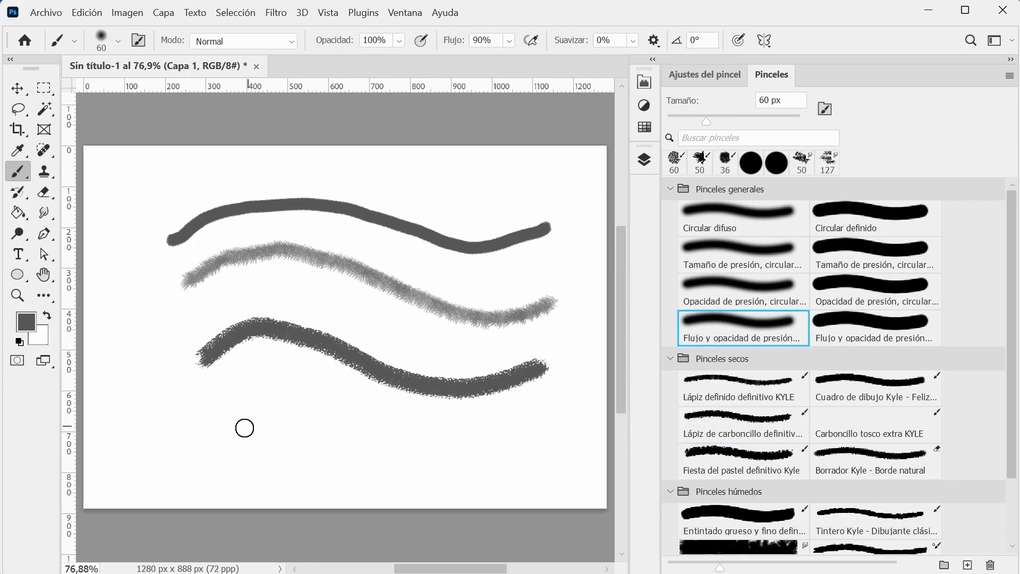
mouse_move(213, 417)
left_mouse_down()
mouse_move(259, 409)
mouse_move(415, 468)
mouse_move(540, 460)
left_mouse_up()
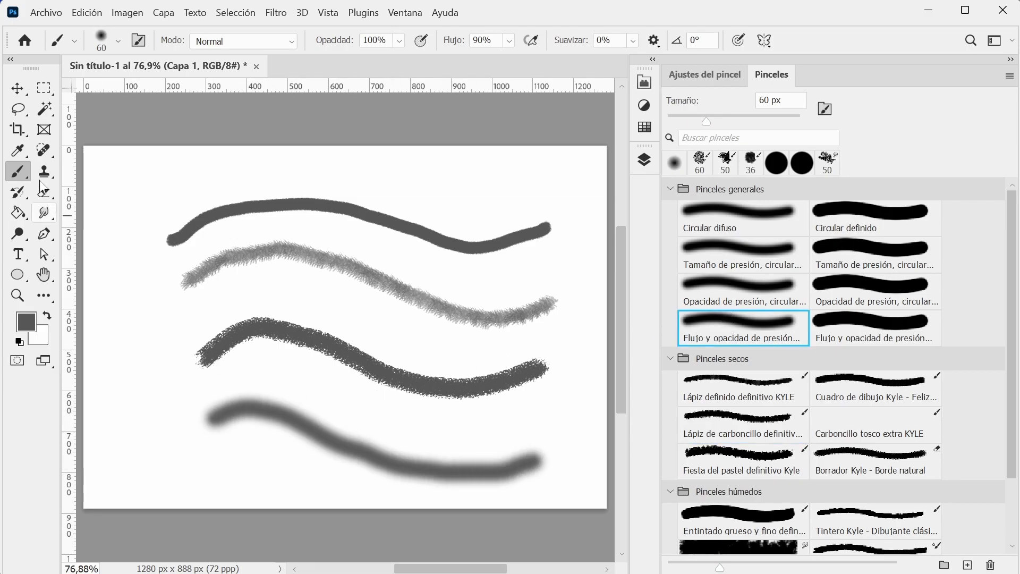
Look at the variants of the Smudge tool, return to the Brush tool and display its full brush settings.
left_click(47, 216)
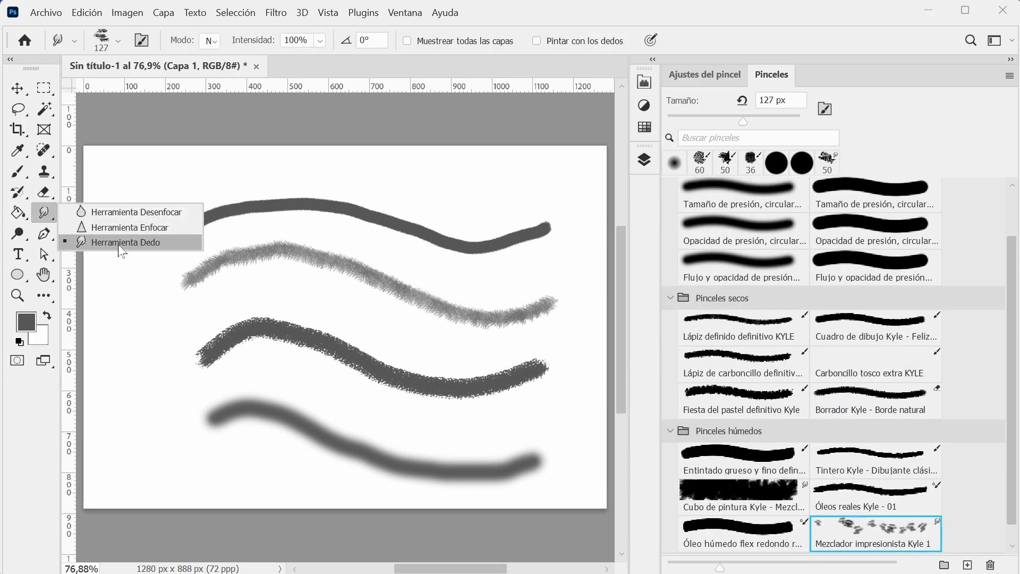
left_click(18, 172)
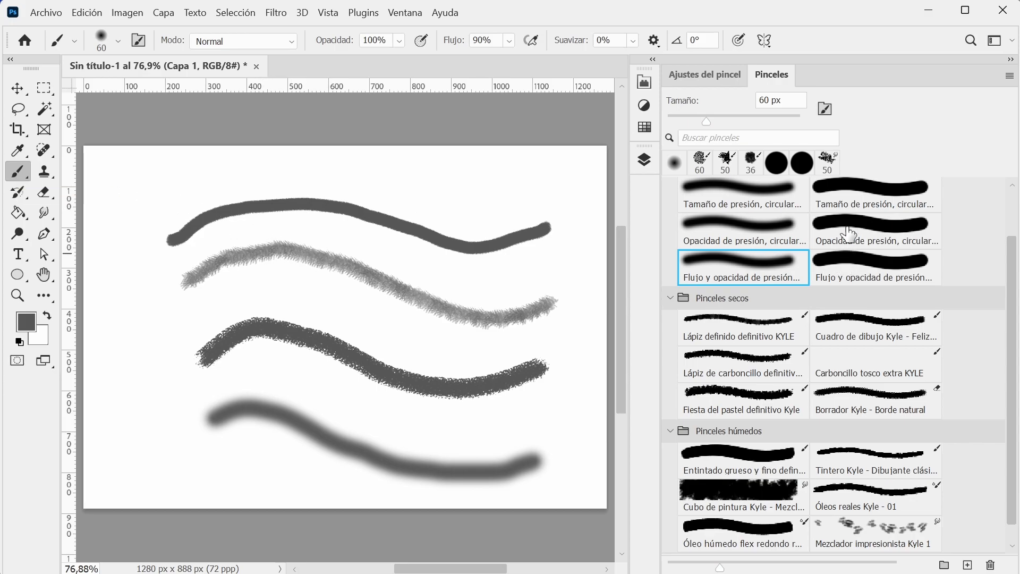
left_click_drag(1012, 306, 1013, 229)
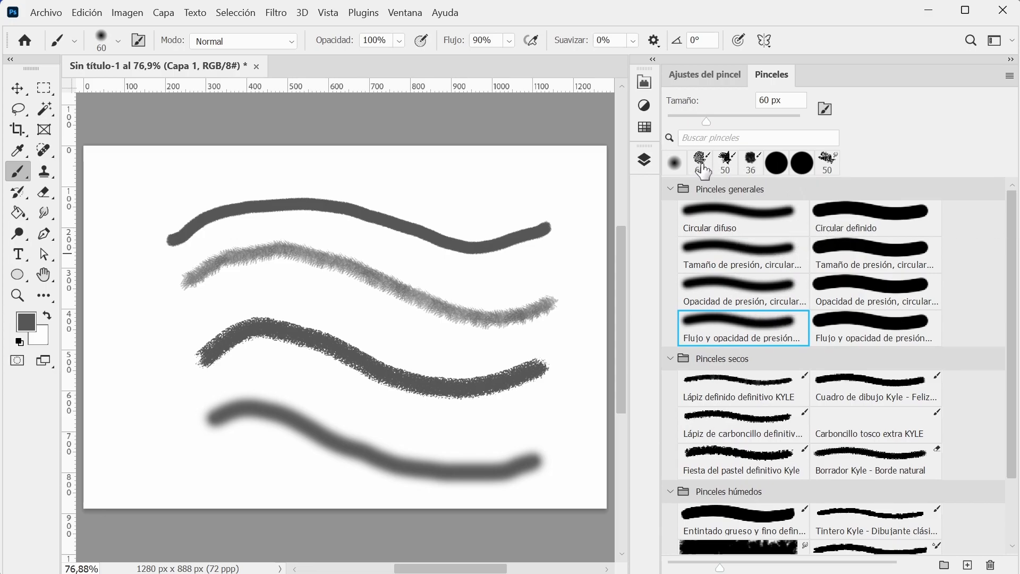
left_click(717, 76)
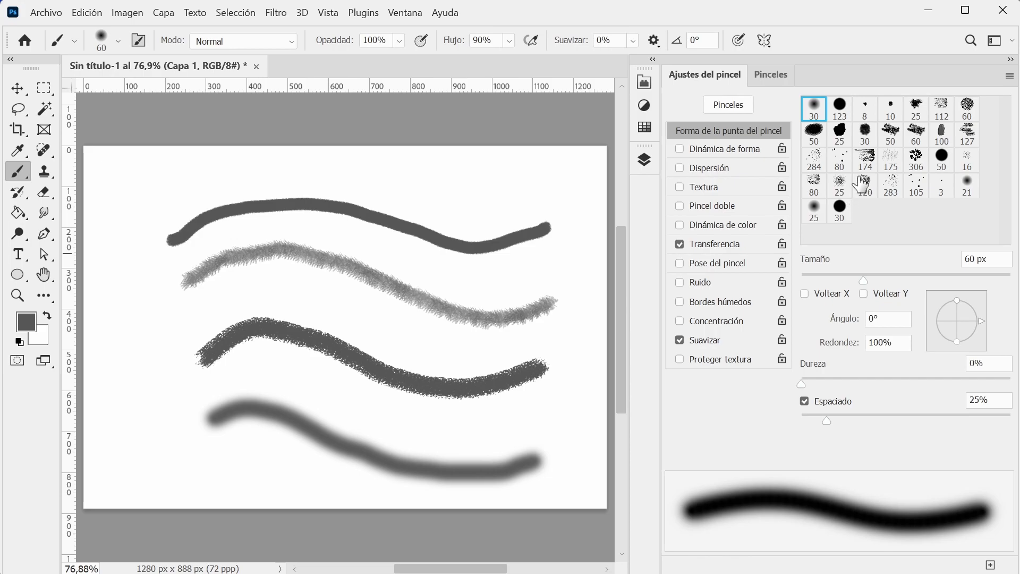
Delete the painted stroke layer Capa 1 and choose the hard round 123 tip for the Brush tool.
key("v")
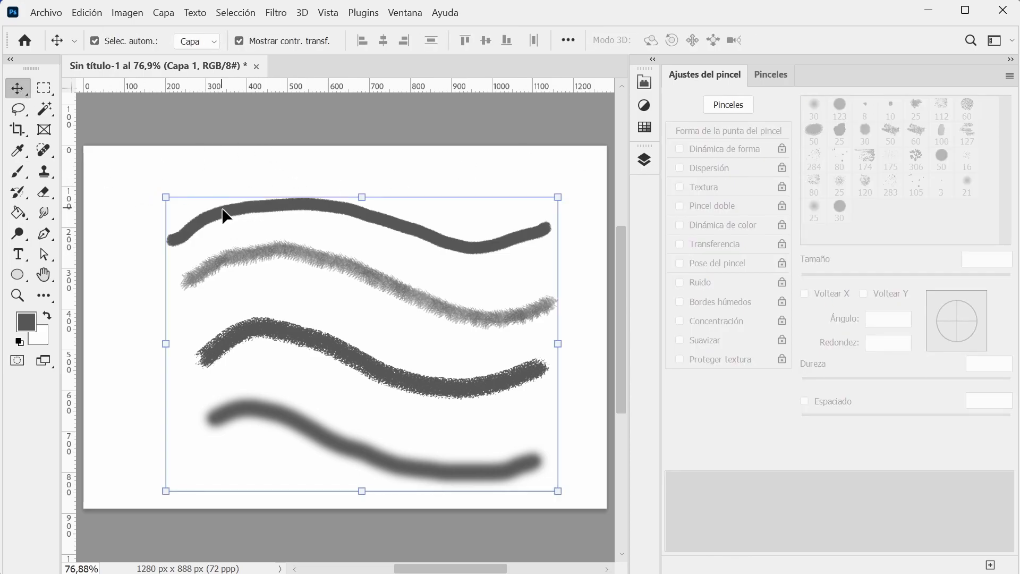
key("Delete")
key("b")
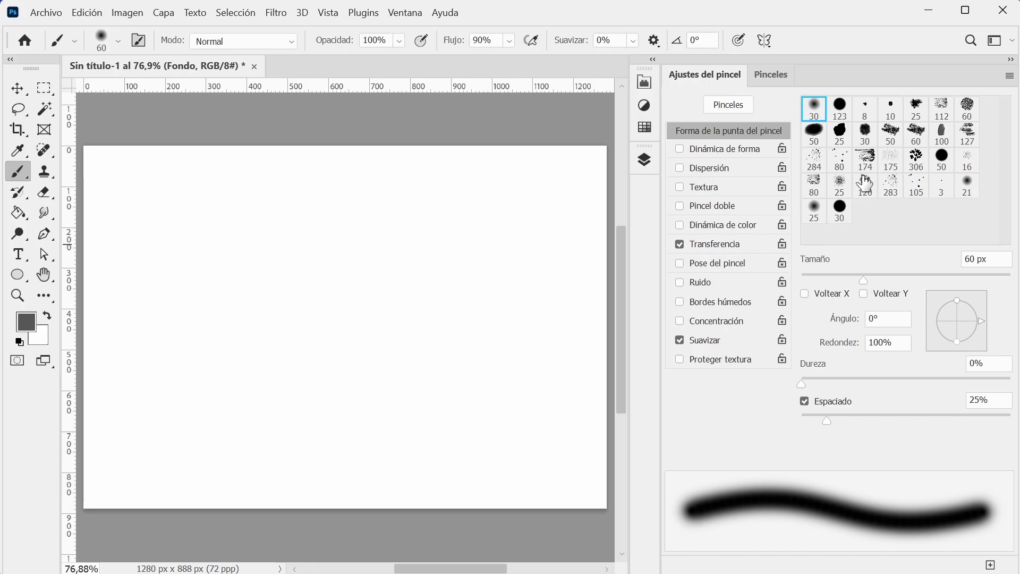
left_click(840, 108)
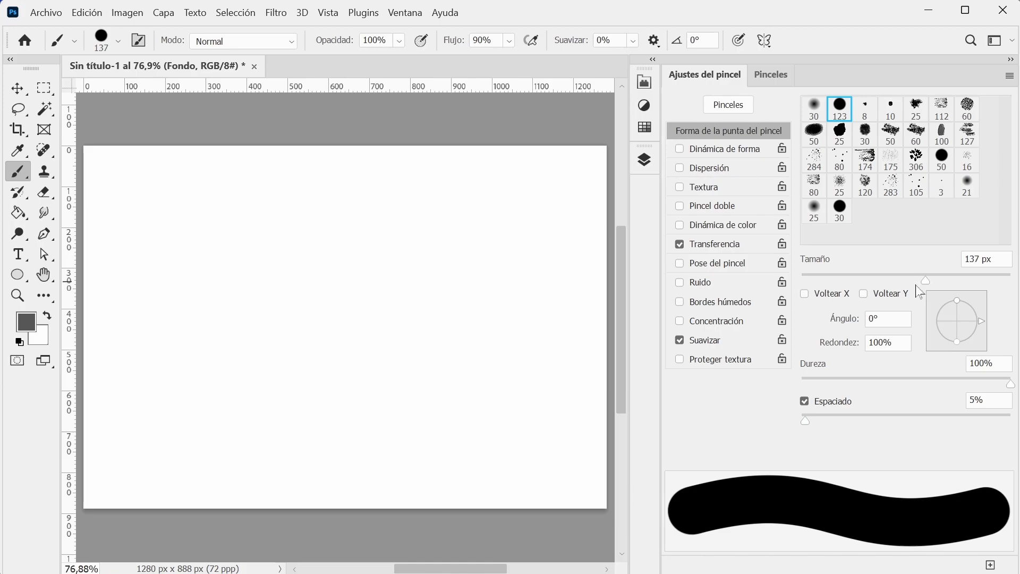
Set the brush size to 108 px, painting a curved stroke at 50% roundness and an angular one at 14% roundness beside it.
mouse_move(918, 283)
left_mouse_down()
mouse_move(910, 287)
mouse_move(958, 313)
mouse_move(945, 309)
left_mouse_up()
mouse_move(215, 267)
left_mouse_down()
mouse_move(277, 233)
mouse_move(347, 249)
mouse_move(351, 288)
mouse_move(339, 305)
mouse_move(248, 376)
mouse_move(295, 408)
left_mouse_up()
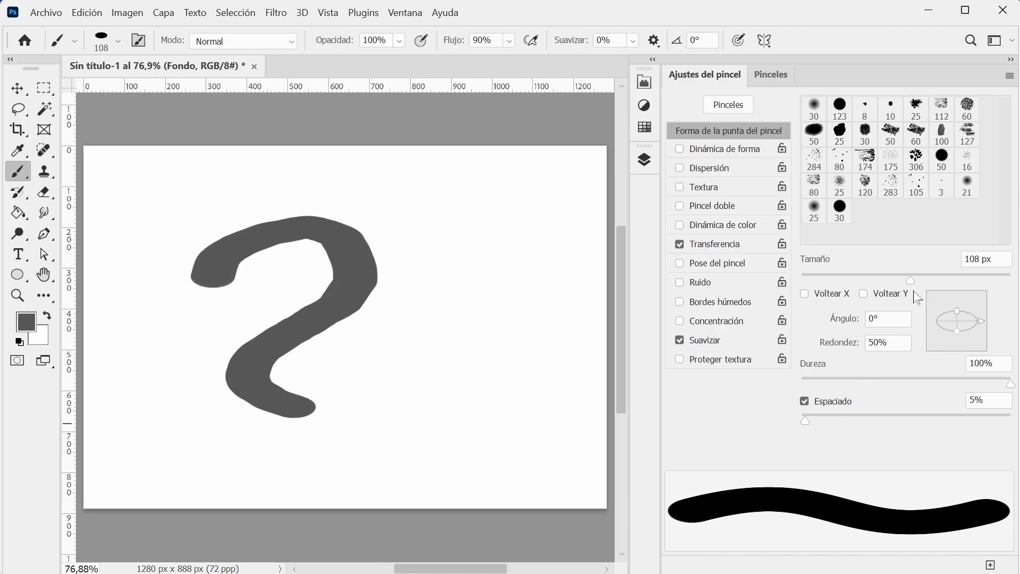
left_click_drag(958, 313, 958, 318)
mouse_move(431, 287)
left_mouse_down()
mouse_move(422, 234)
mouse_move(527, 212)
mouse_move(546, 323)
mouse_move(539, 347)
mouse_move(460, 361)
left_mouse_up()
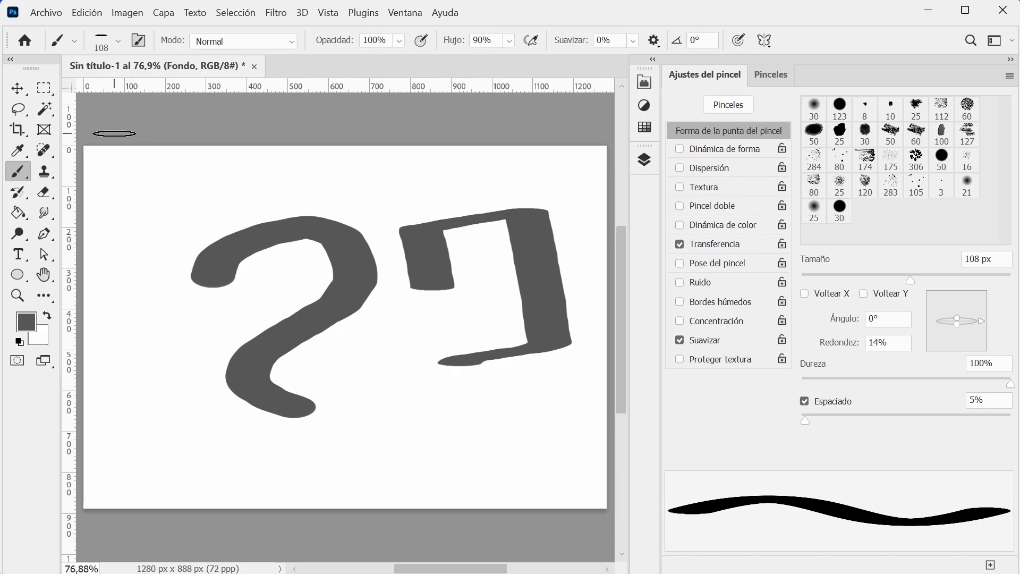
Undo both test strokes and set the brush tip's roundness to 100%.
key("ctrl+z")
key("ctrl+z")
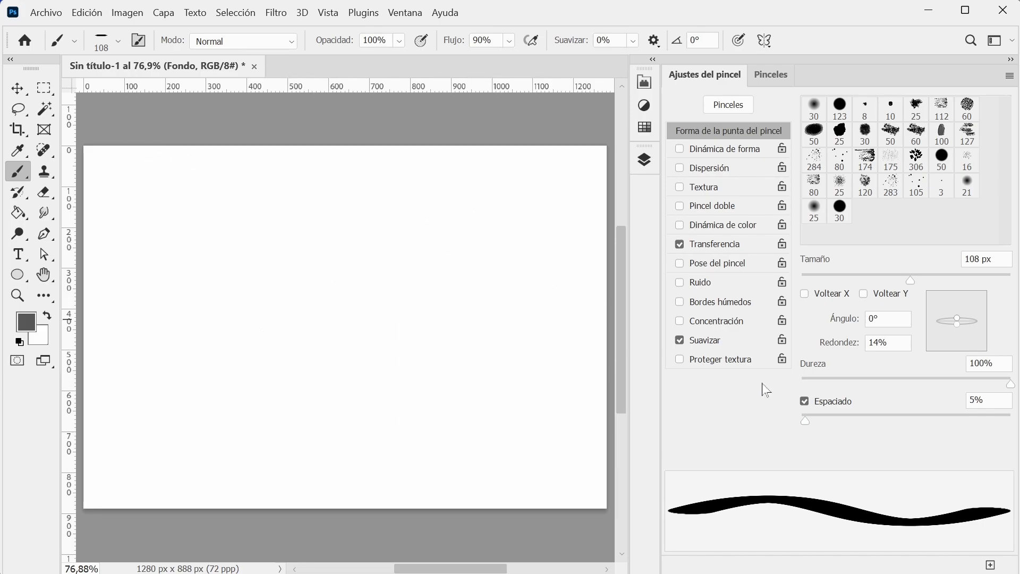
left_click_drag(955, 321, 956, 283)
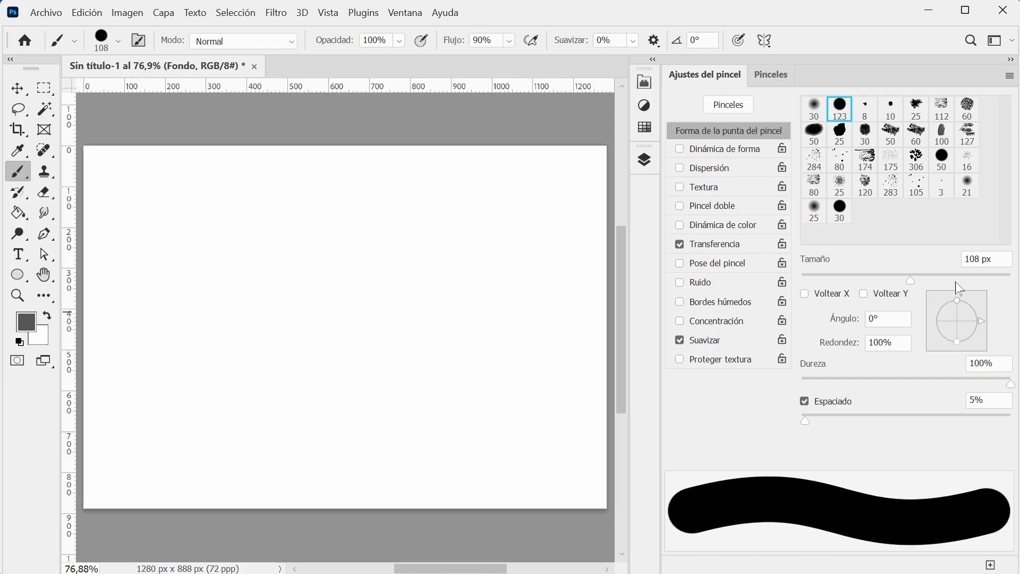
left_click(841, 349)
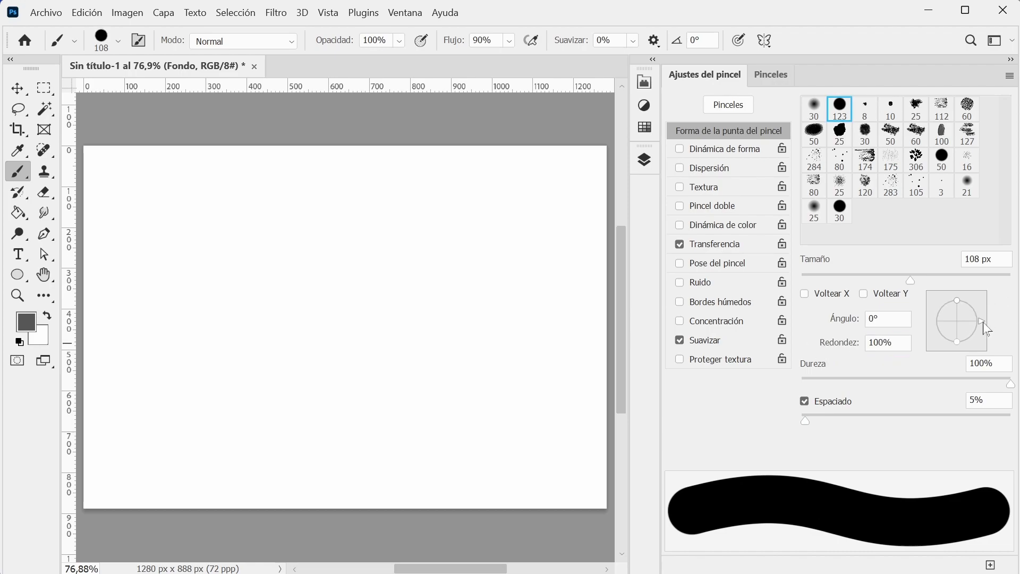
Rotate the brush tip's angle to 45°, paint a test stroke on the canvas and undo it, keeping the Brush tool active.
left_click_drag(983, 323, 979, 306)
mouse_move(206, 386)
left_mouse_down()
mouse_move(200, 324)
mouse_move(367, 248)
mouse_move(417, 358)
mouse_move(396, 378)
left_mouse_up()
key("ctrl+z")
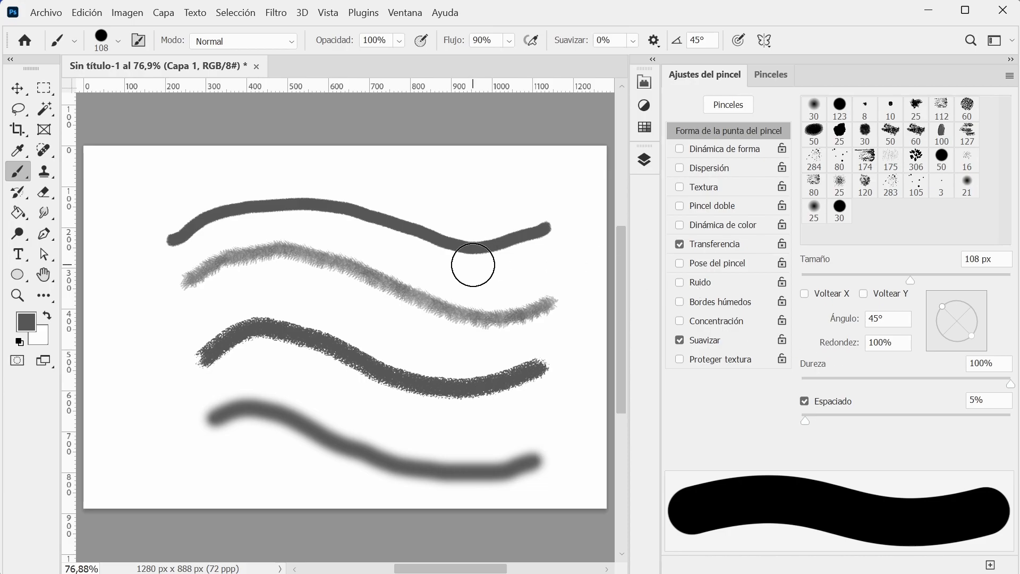
left_click(18, 88)
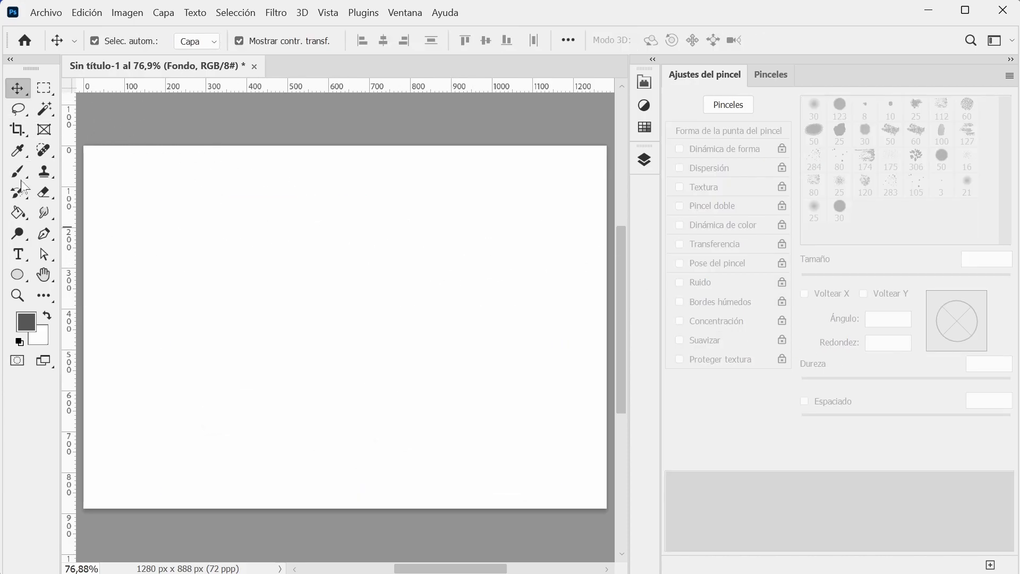
key("b")
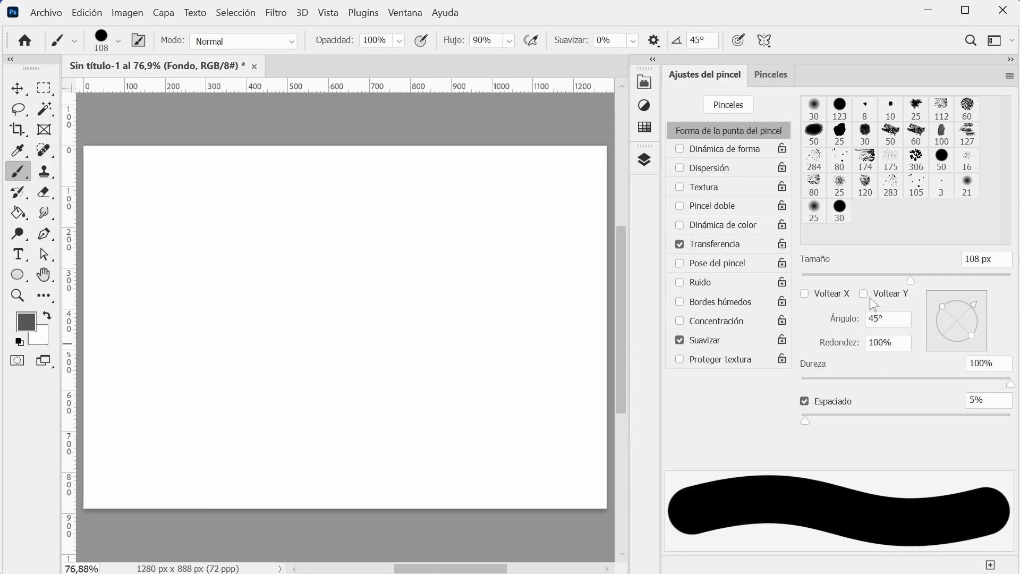
Set the tip's roundness to 39% and compare its preview with Voltear X and Voltear Y switched on and off.
left_click_drag(945, 313, 952, 316)
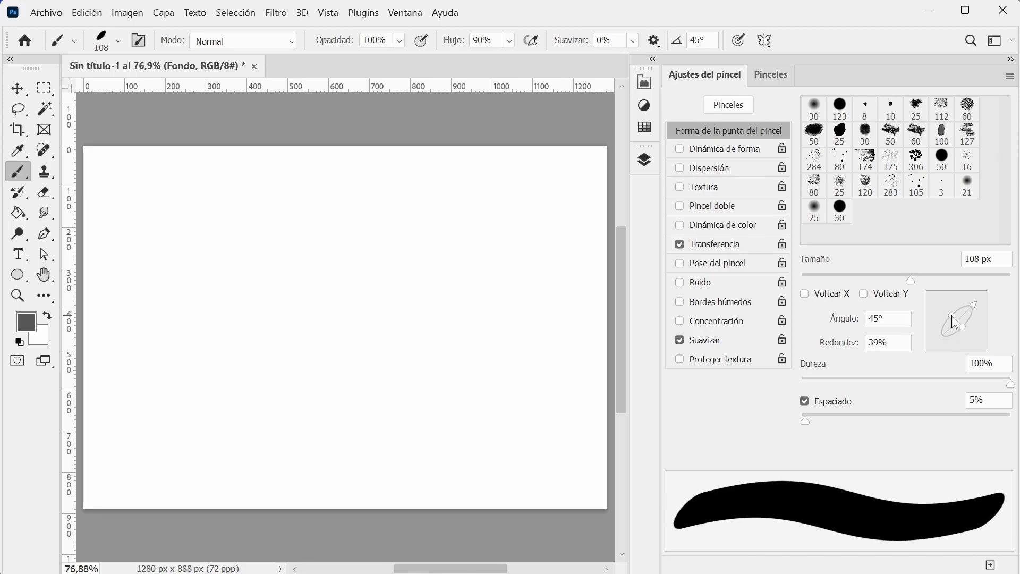
left_click(805, 294)
left_click(805, 294)
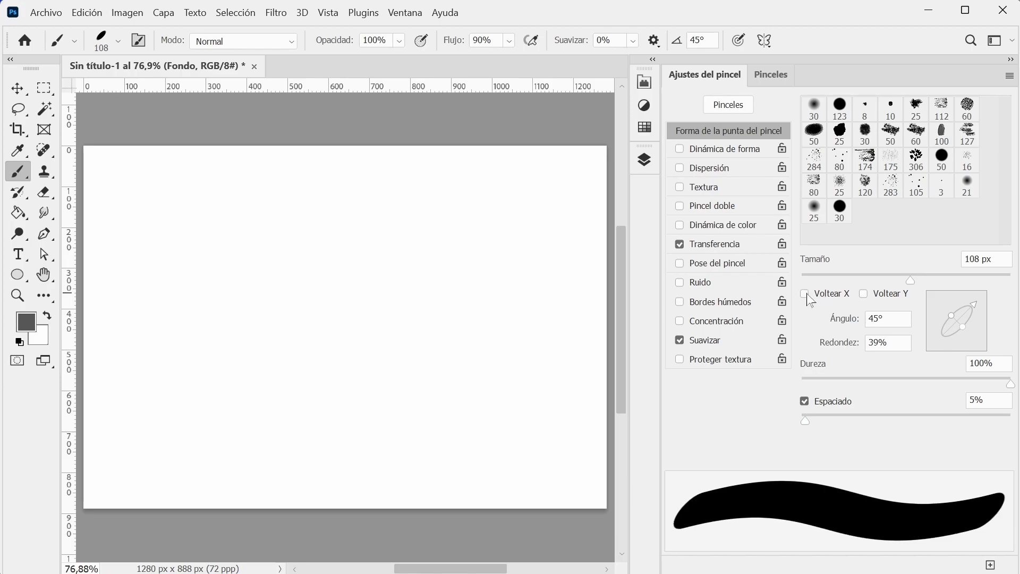
left_click(865, 295)
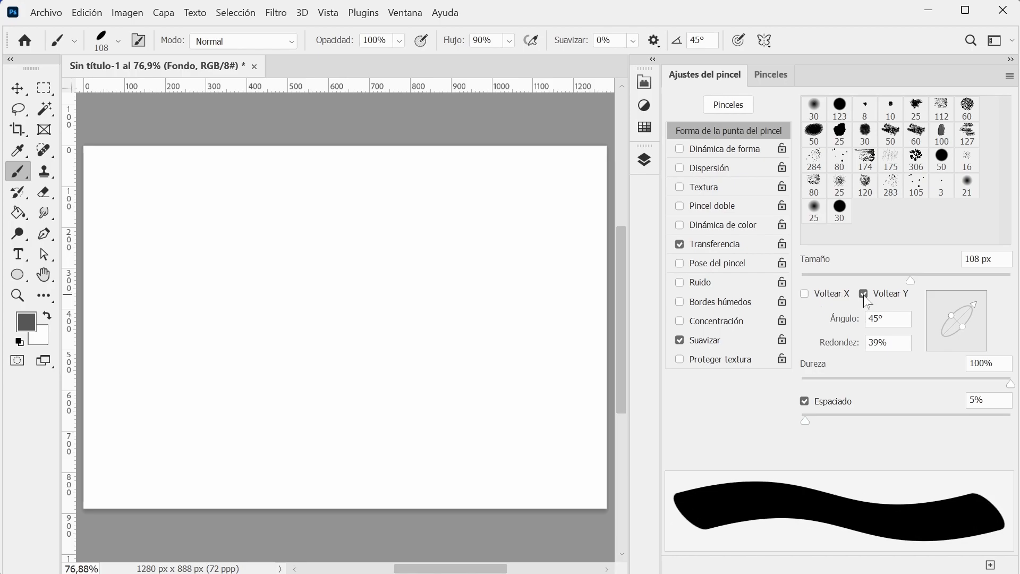
left_click(865, 296)
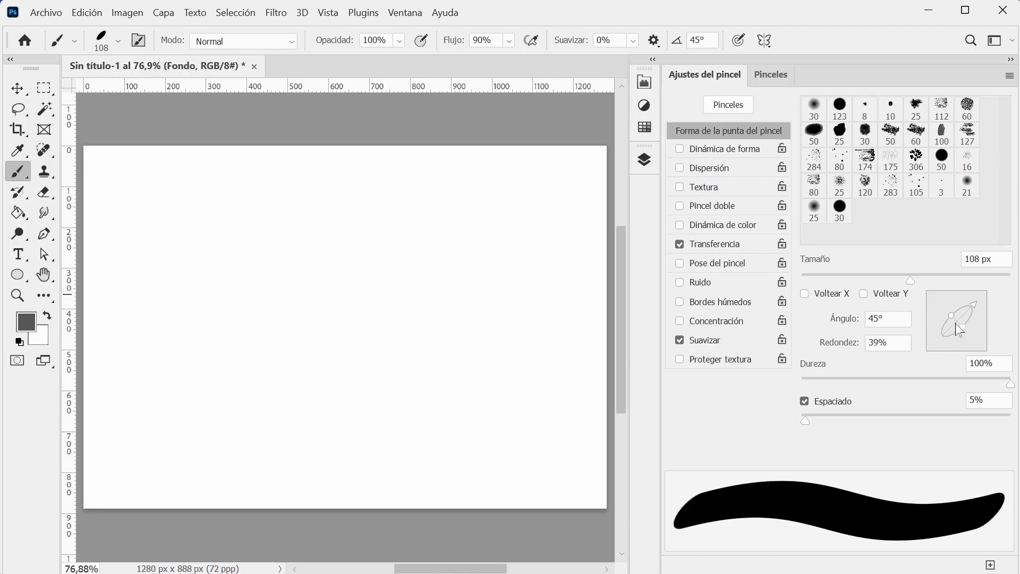
Set the tip to 36° angle, 100% roundness and 125% spacing, and paint an arching row of separate dots.
mouse_move(852, 322)
left_mouse_down()
mouse_move(843, 322)
mouse_move(845, 350)
mouse_move(885, 351)
mouse_move(840, 346)
mouse_move(874, 346)
left_mouse_up()
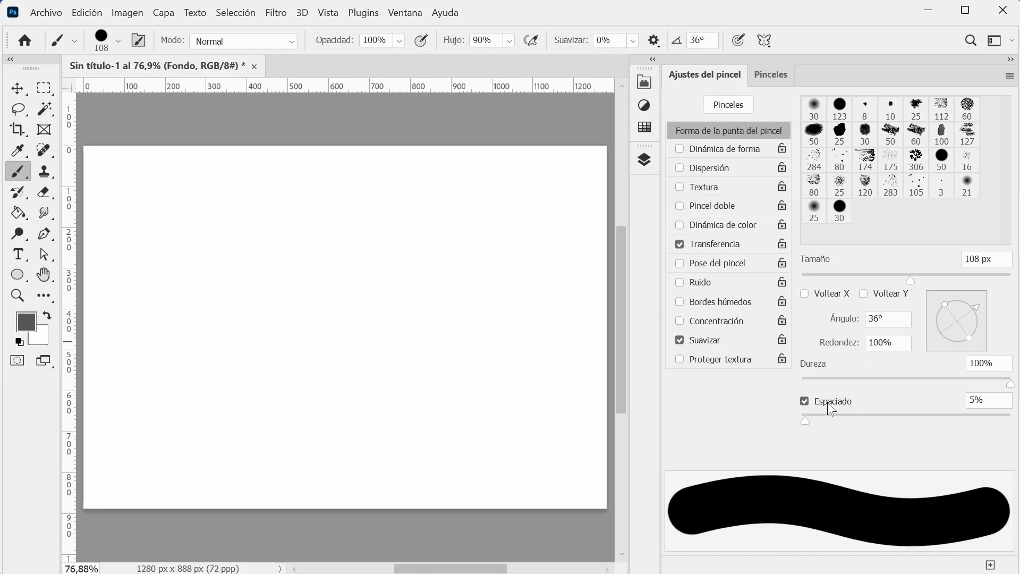
left_click_drag(807, 422, 919, 424)
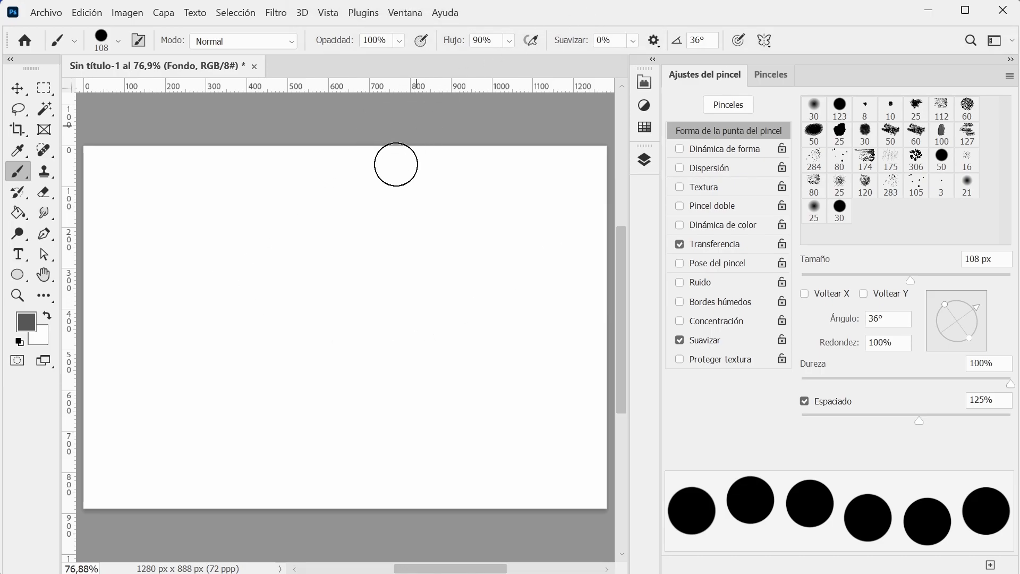
mouse_move(136, 262)
left_mouse_down()
mouse_move(204, 203)
mouse_move(519, 372)
mouse_move(500, 352)
left_mouse_up()
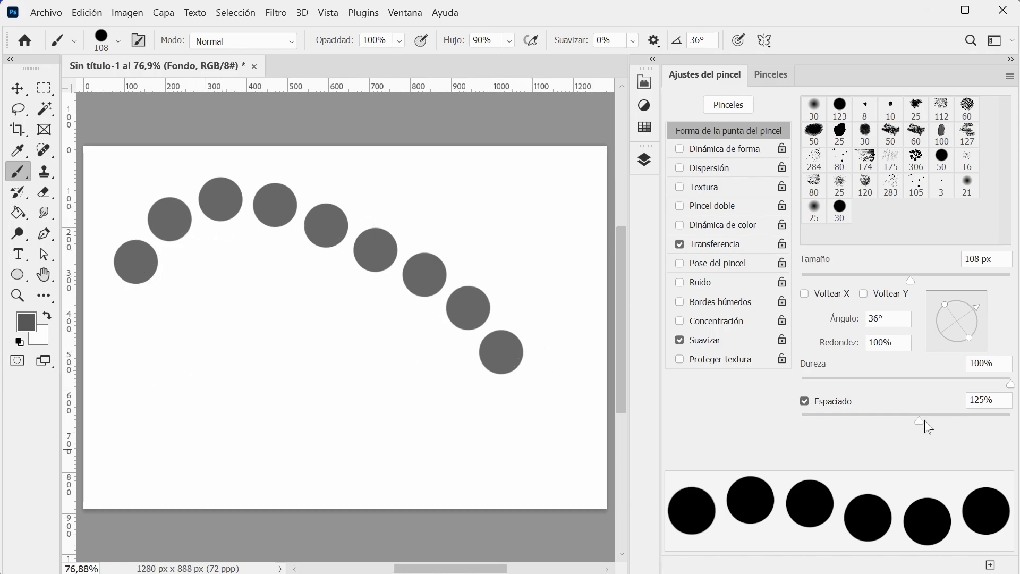
Paint three more dotted strokes on the canvas with the brush spacing at 98%, 57% and 39% respectively.
left_click_drag(918, 423, 903, 423)
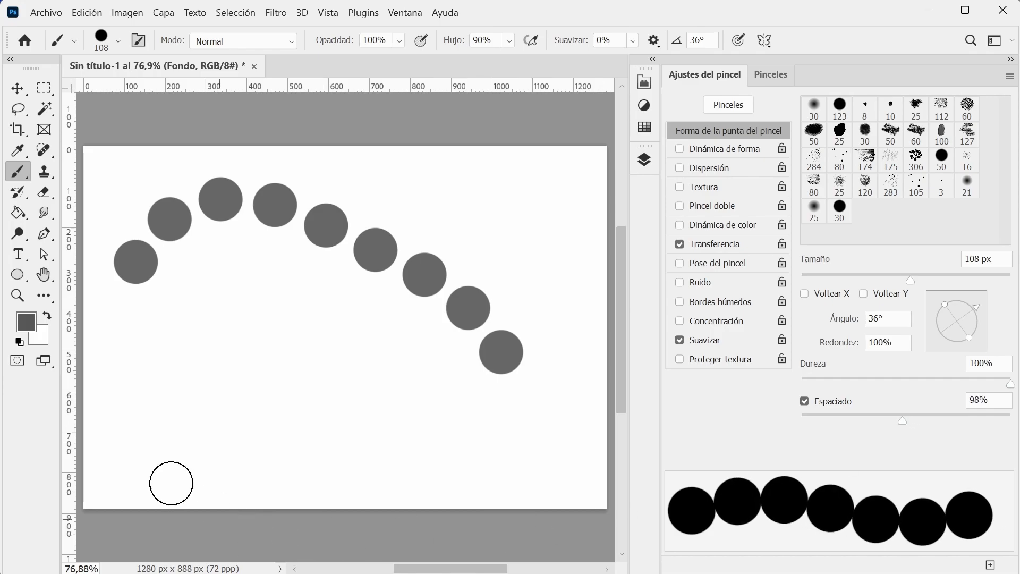
mouse_move(116, 394)
left_mouse_down()
mouse_move(221, 369)
mouse_move(360, 458)
mouse_move(499, 460)
left_mouse_up()
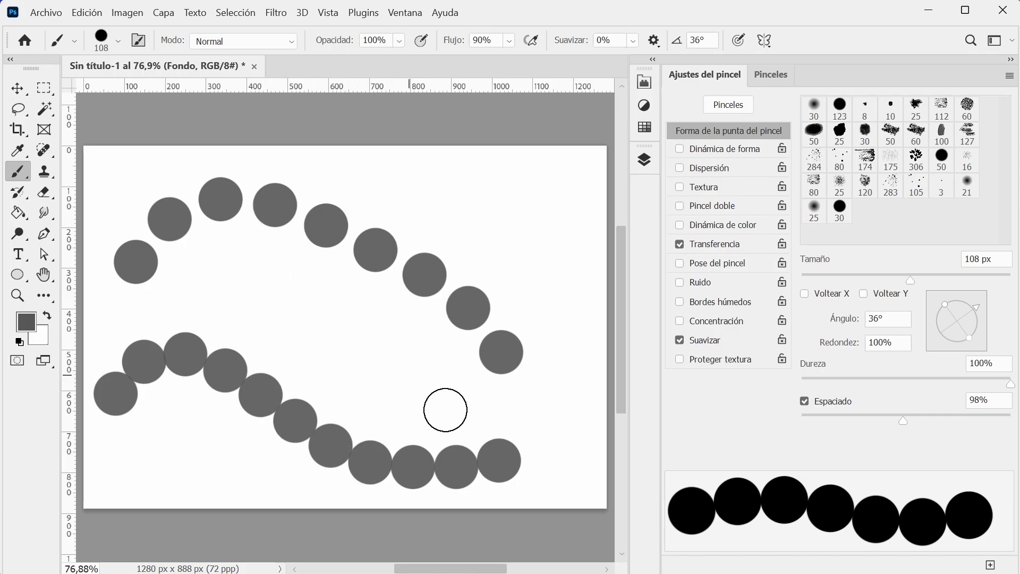
left_click_drag(904, 424, 862, 427)
mouse_move(164, 317)
left_mouse_down()
mouse_move(223, 291)
mouse_move(414, 372)
left_mouse_up()
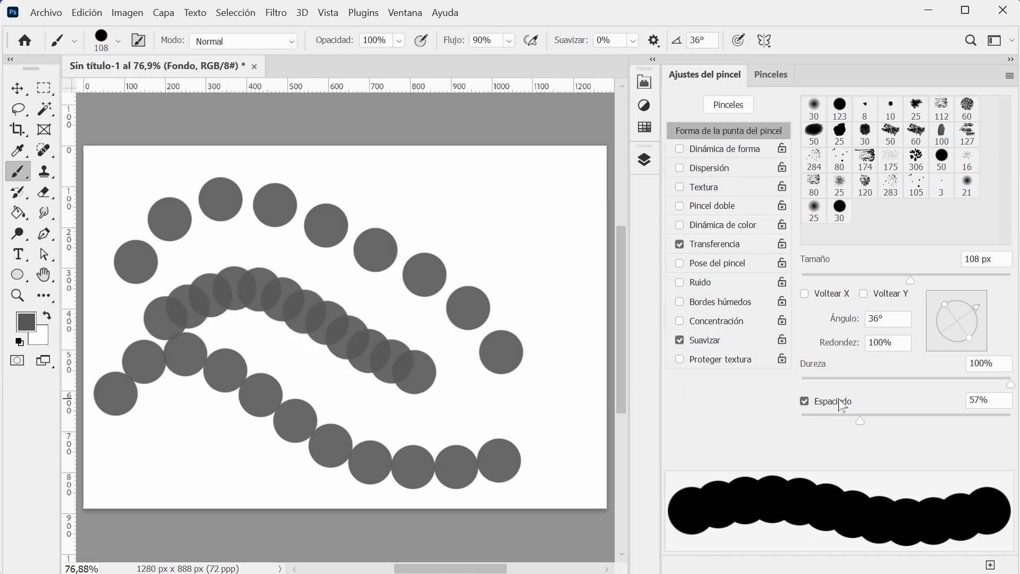
left_click_drag(861, 425, 841, 425)
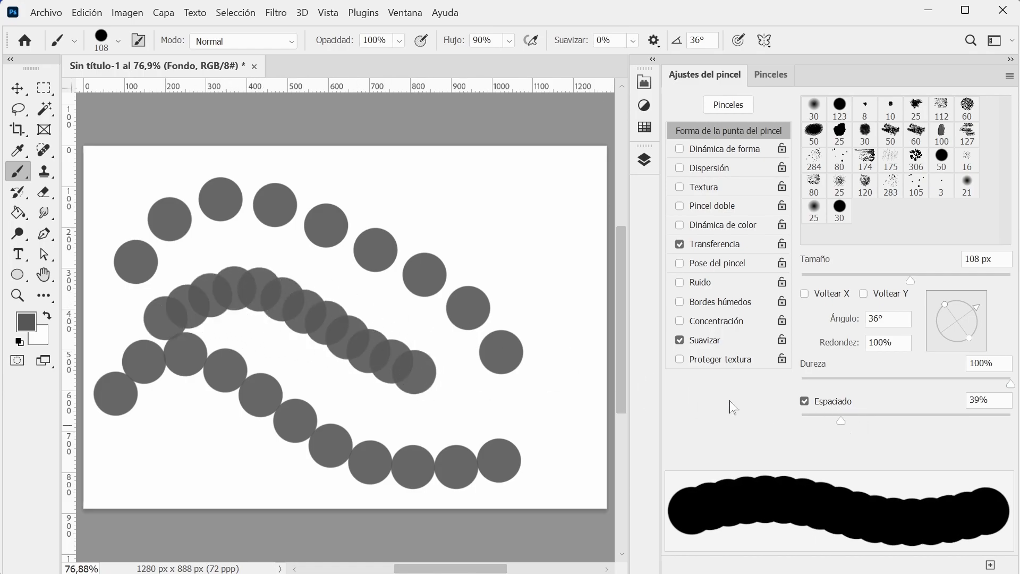
left_click_drag(340, 184, 523, 230)
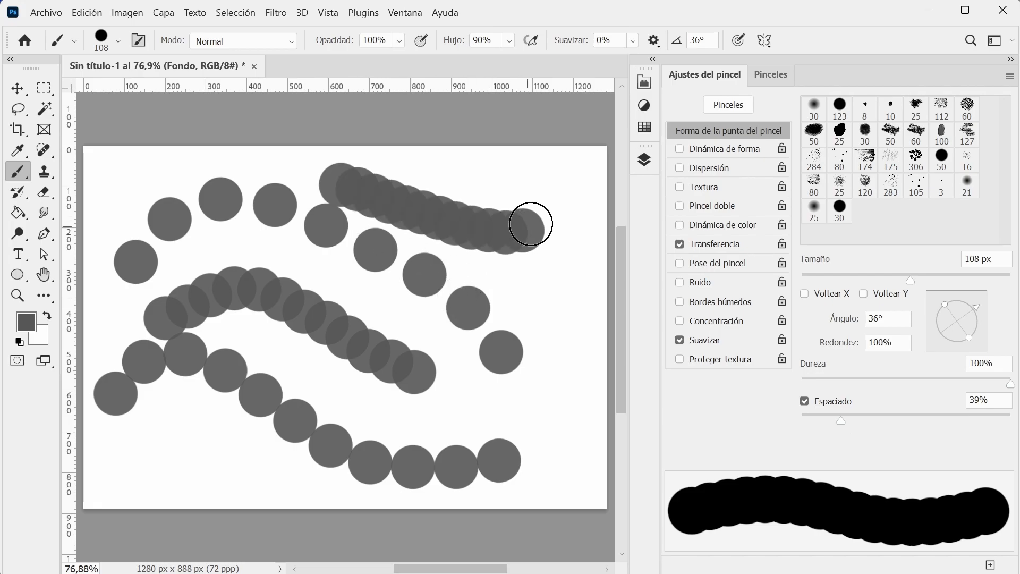
Try to select the painted dots with the Move tool and unlock the Fondo layer that holds them.
left_click(18, 89)
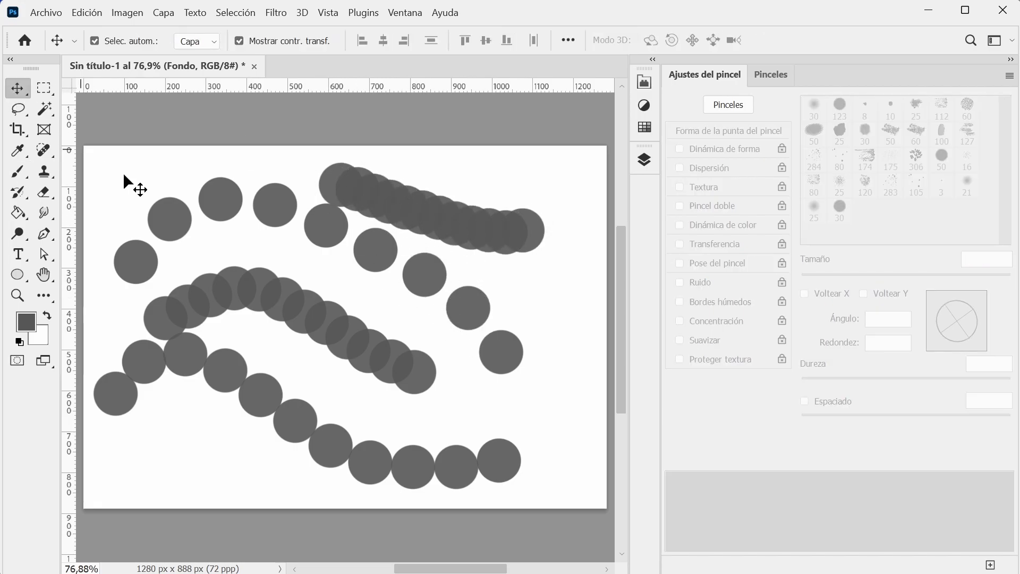
left_click_drag(166, 174, 525, 480)
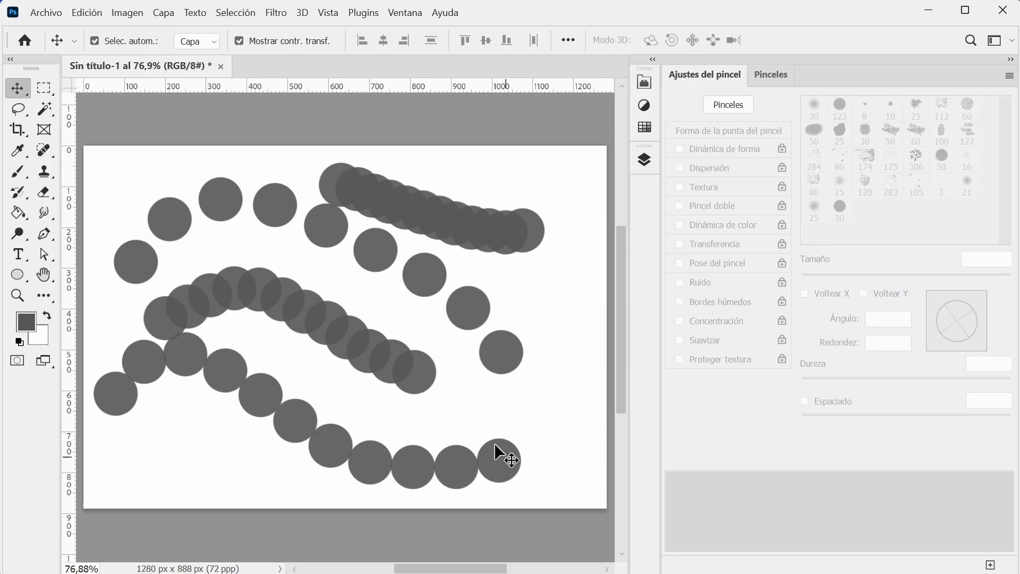
left_click(644, 161)
left_click(536, 281)
scroll(528, 289, "down", 2)
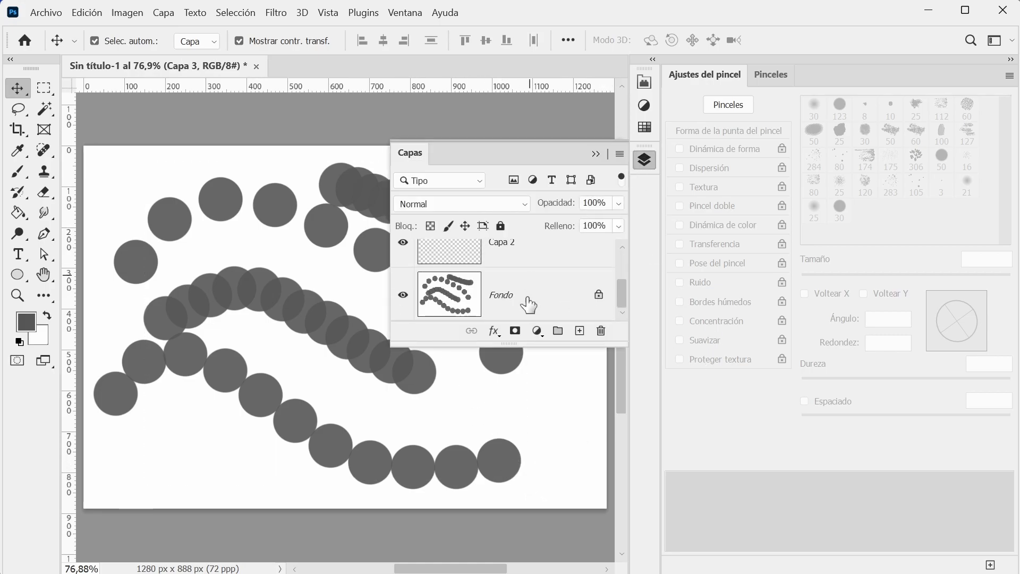
left_click(599, 294)
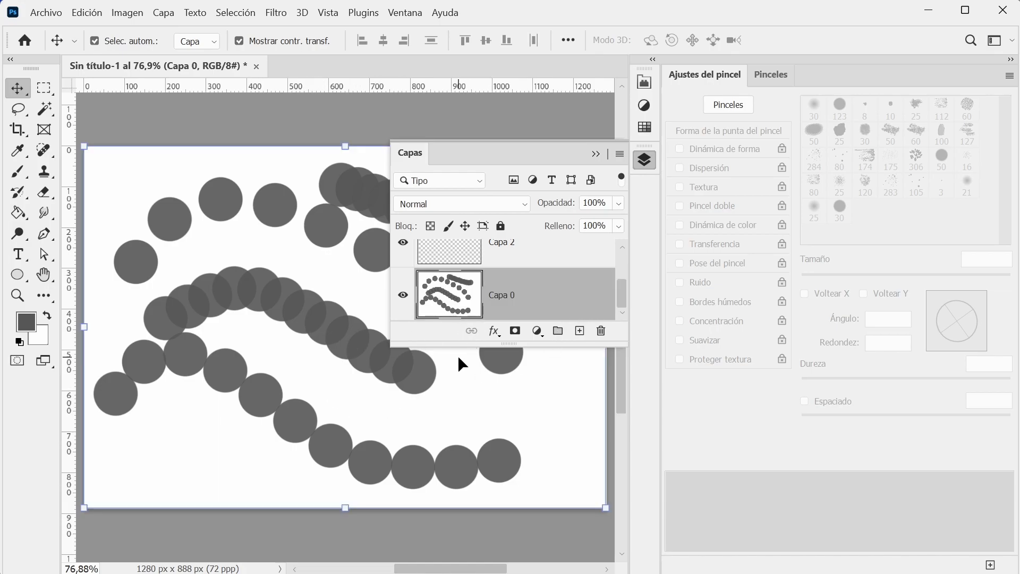
Undo the unlocking of the Fondo layer and all the dotted strokes painted on it.
key("ctrl+z")
key("ctrl+z")
key("ctrl+z")
key("ctrl+z")
key("ctrl+z")
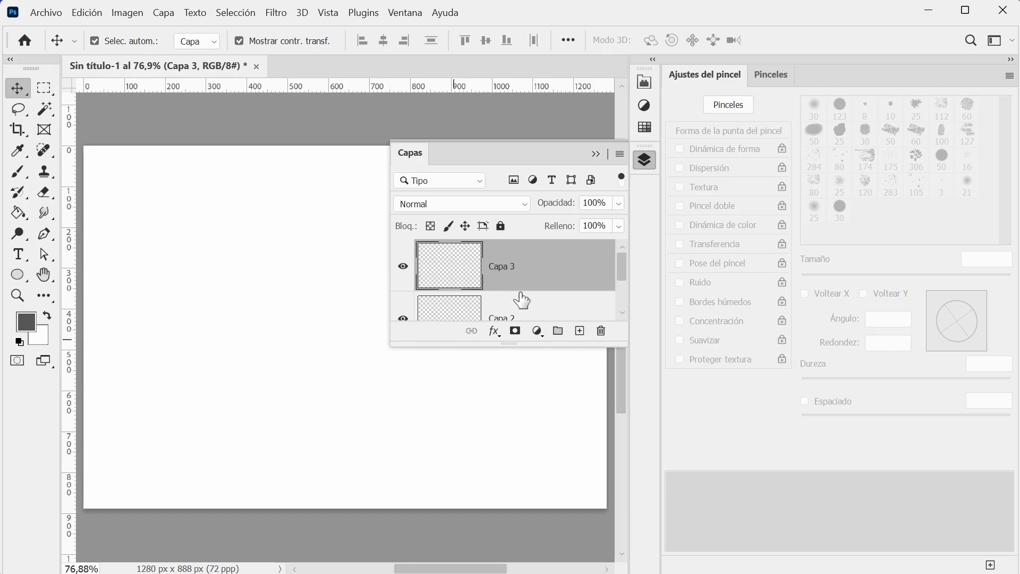
Make Capa 2 the active layer and collapse the layer list.
scroll(565, 310, "down", 2)
left_click(559, 303)
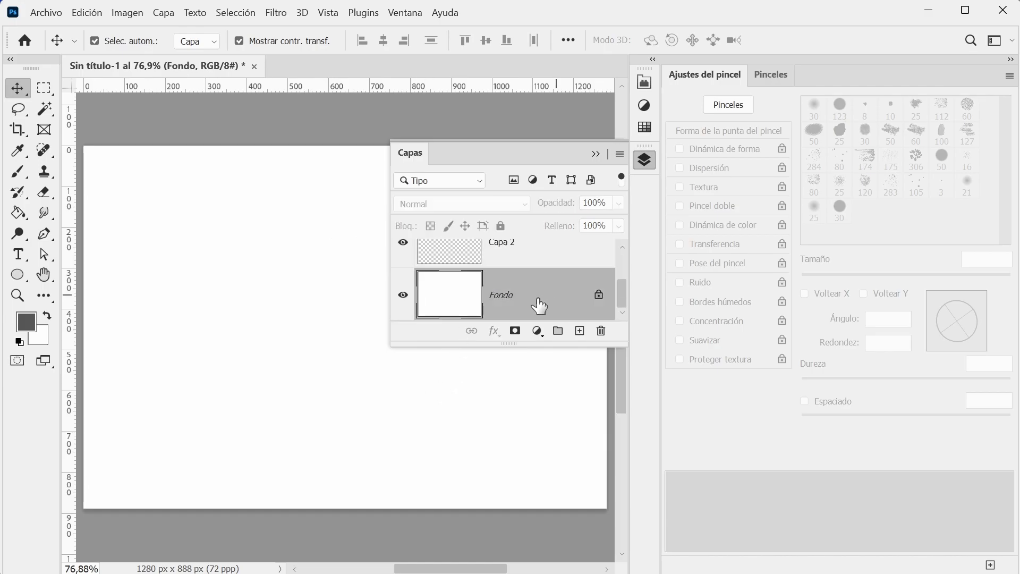
left_click(531, 256)
left_click(597, 155)
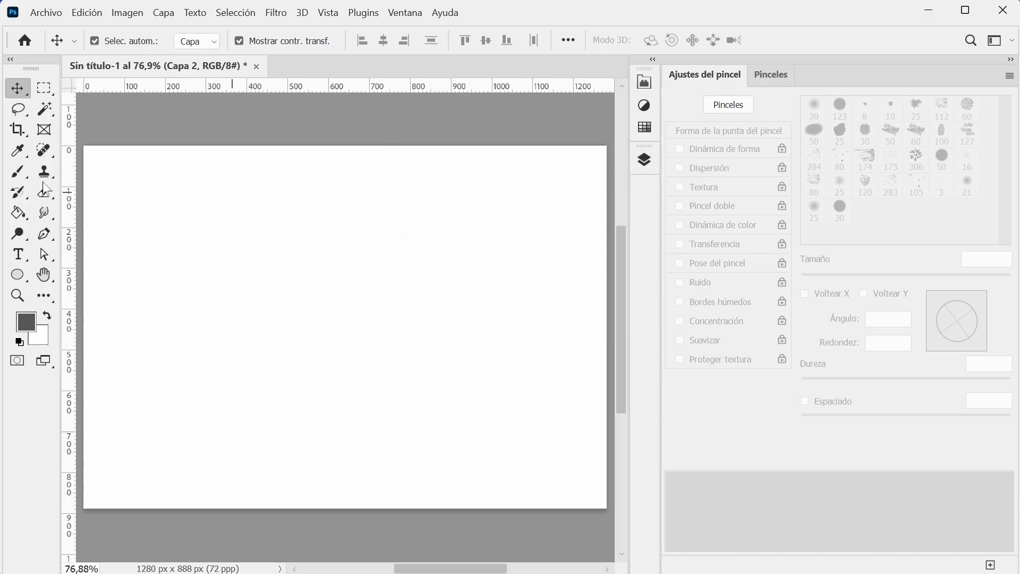
Set the Brush tool's spacing to 16%, paint one continuous wavy test stroke on Capa 2 and undo it.
left_click(17, 171)
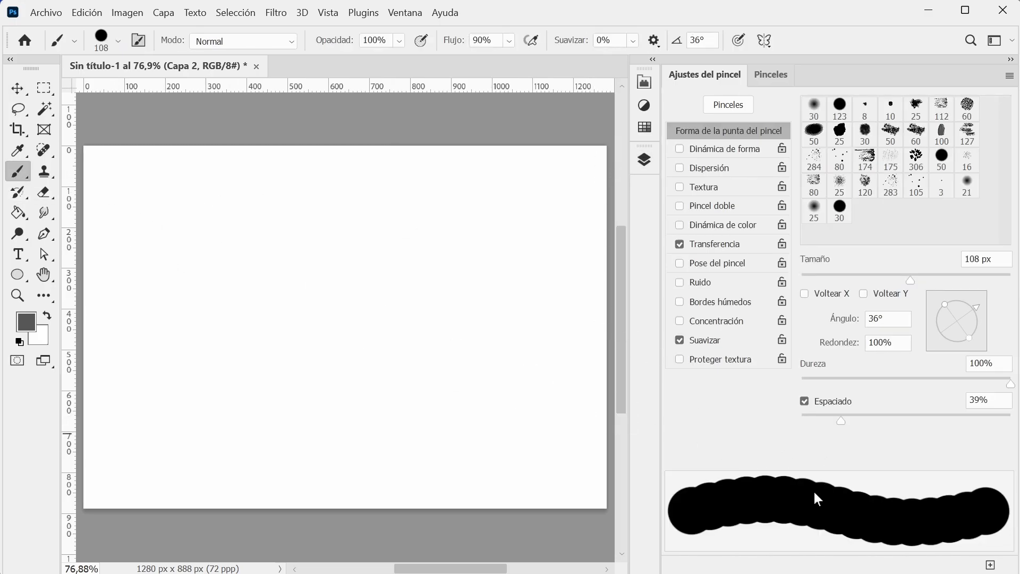
left_click_drag(839, 424, 817, 421)
mouse_move(136, 232)
left_mouse_down()
mouse_move(316, 218)
mouse_move(459, 277)
left_mouse_up()
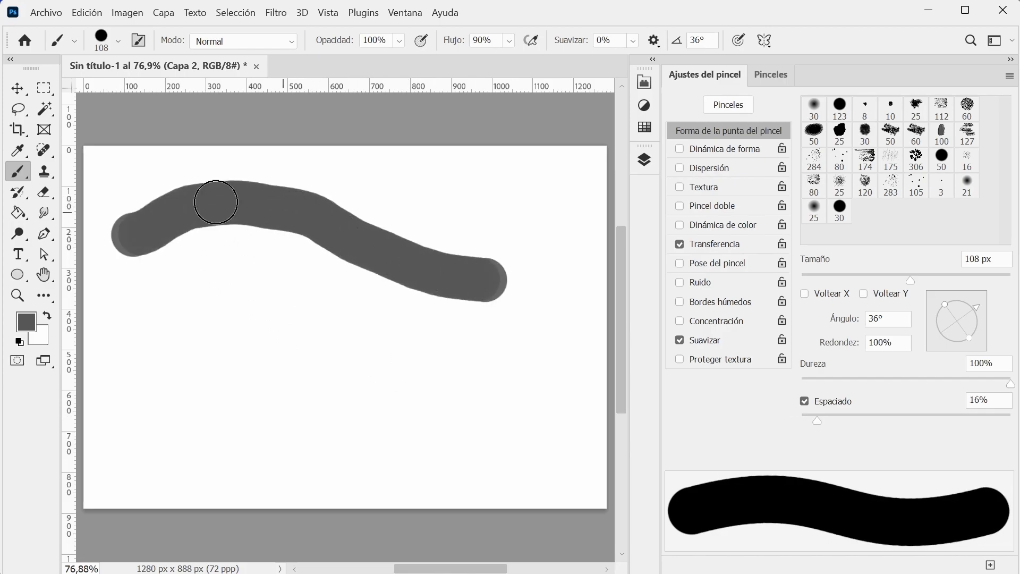
key("ctrl+z")
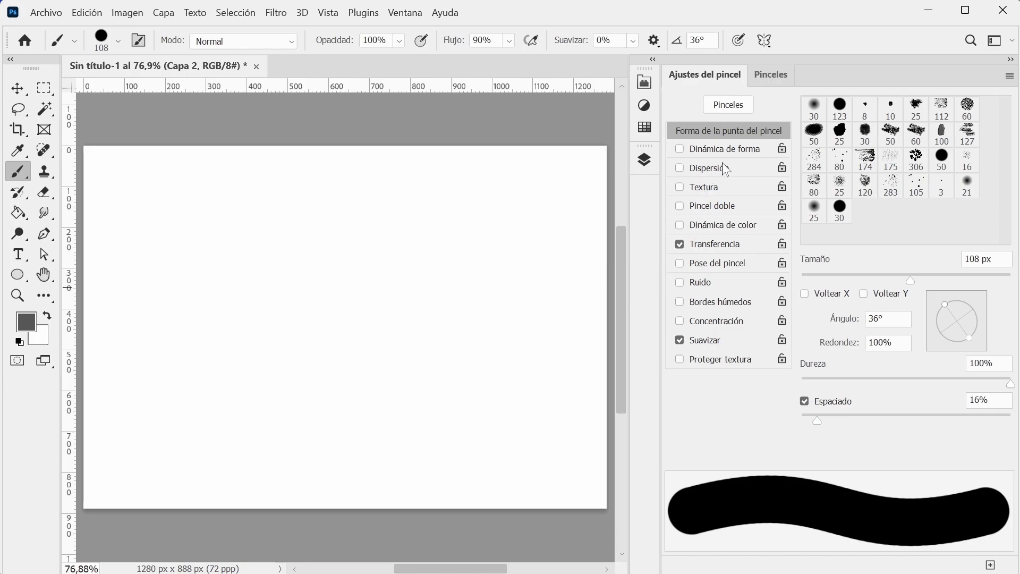
Examine the Dinámica de forma and Textura options of the brush, leaving both switched off.
left_click(729, 107)
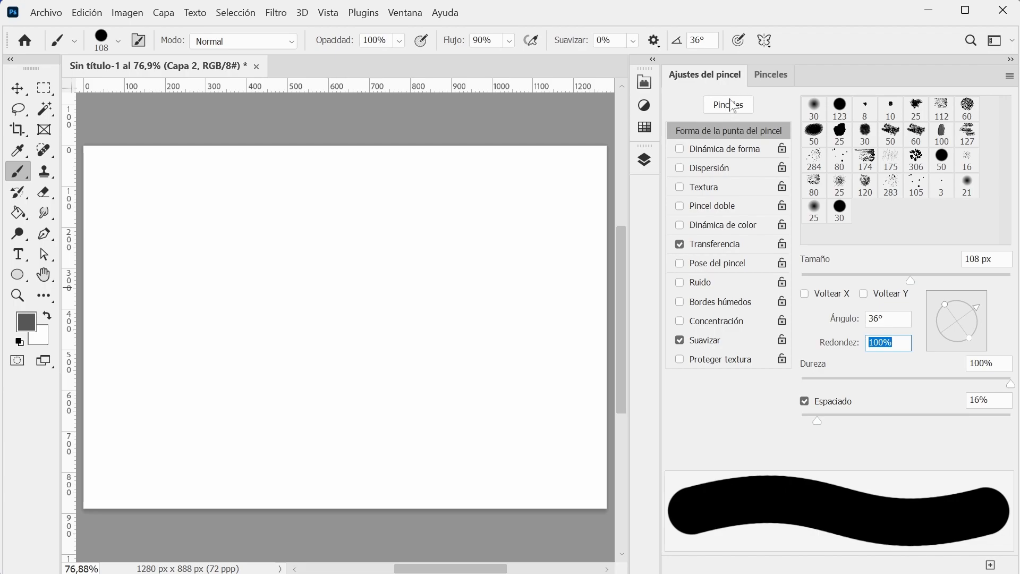
left_click(715, 156)
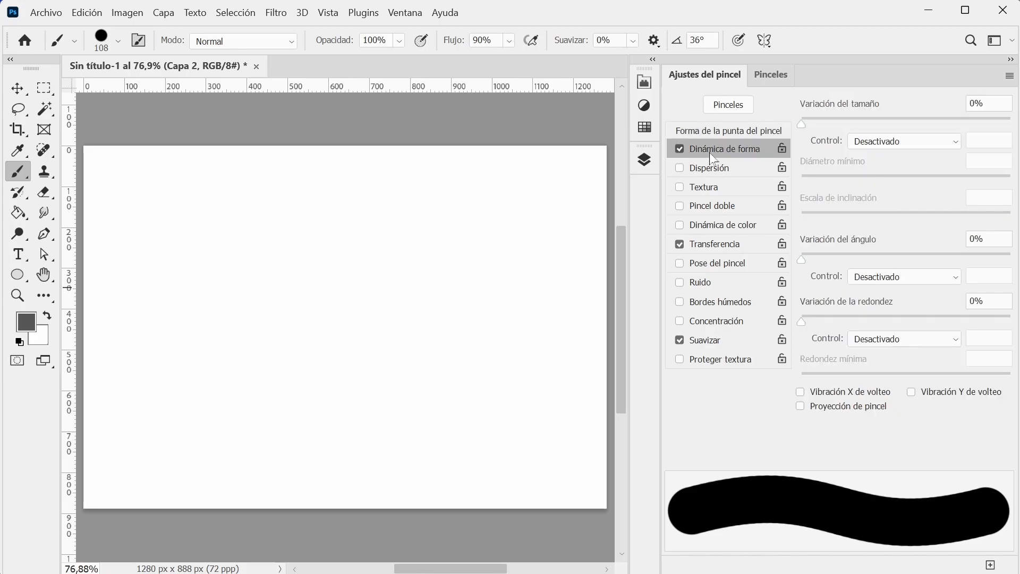
left_click(715, 192)
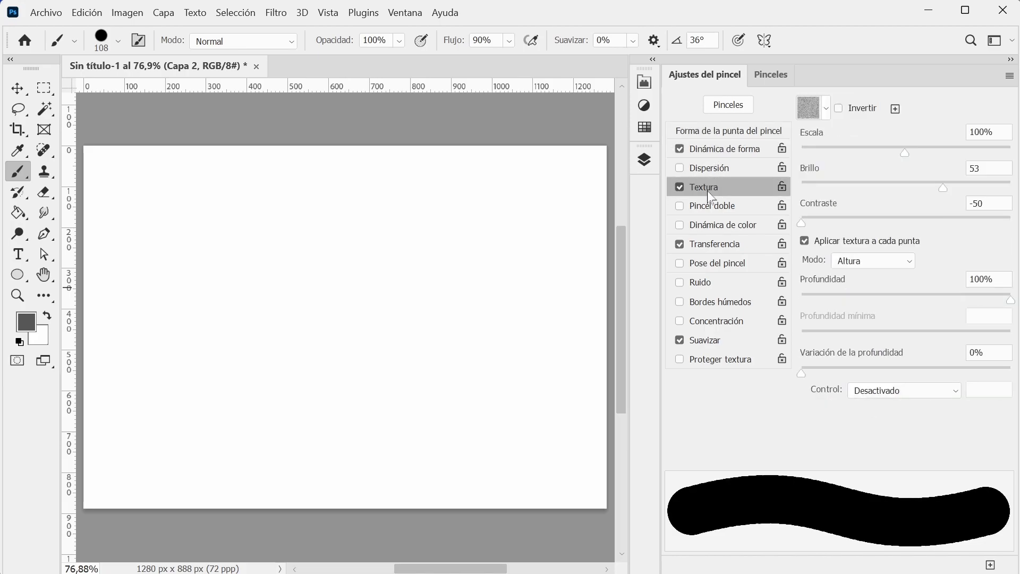
left_click(680, 186)
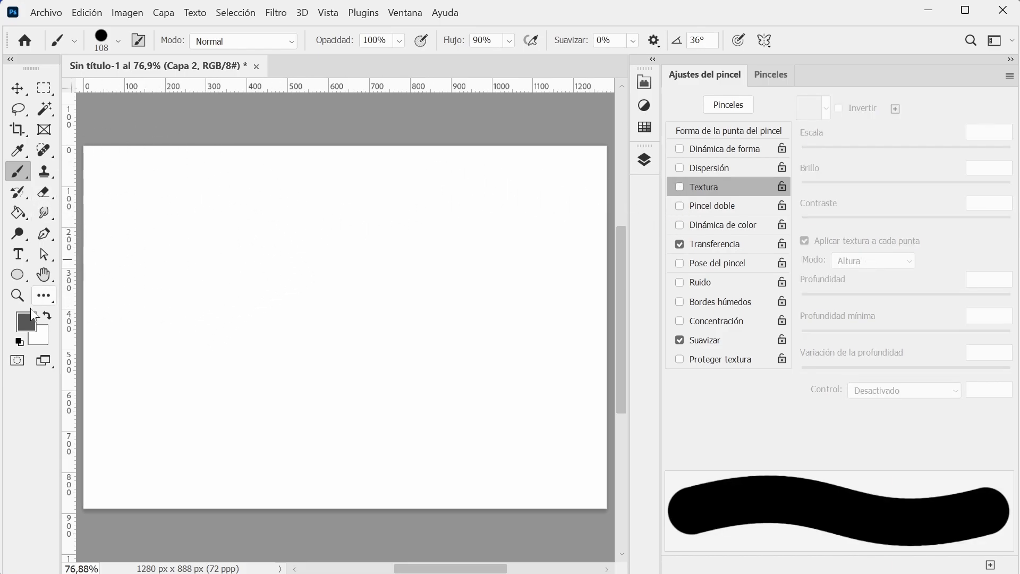
Set the foreground colour to a vivid pinkish red with a hue of 342°.
left_click(30, 328)
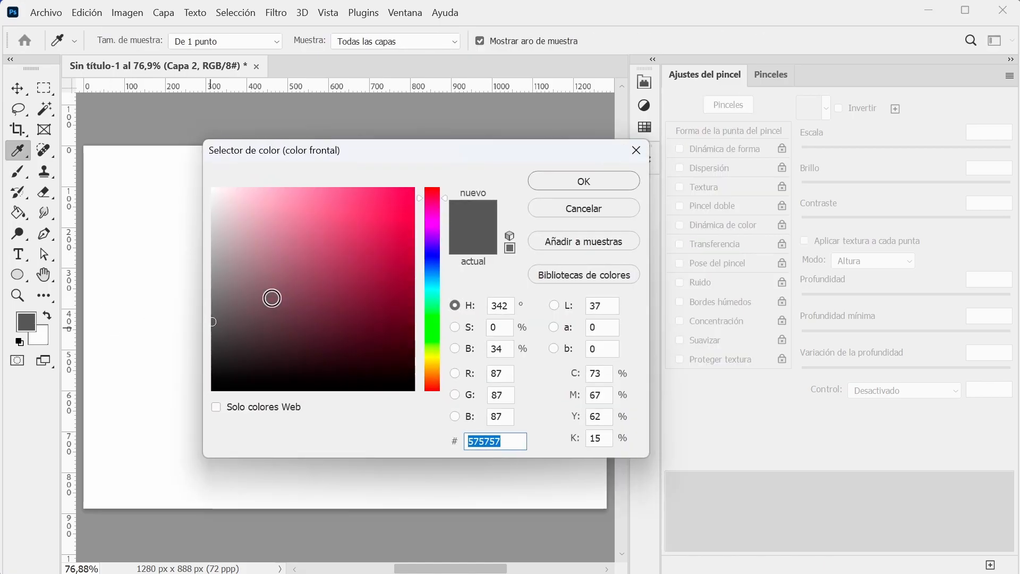
left_click(366, 229)
left_click(574, 182)
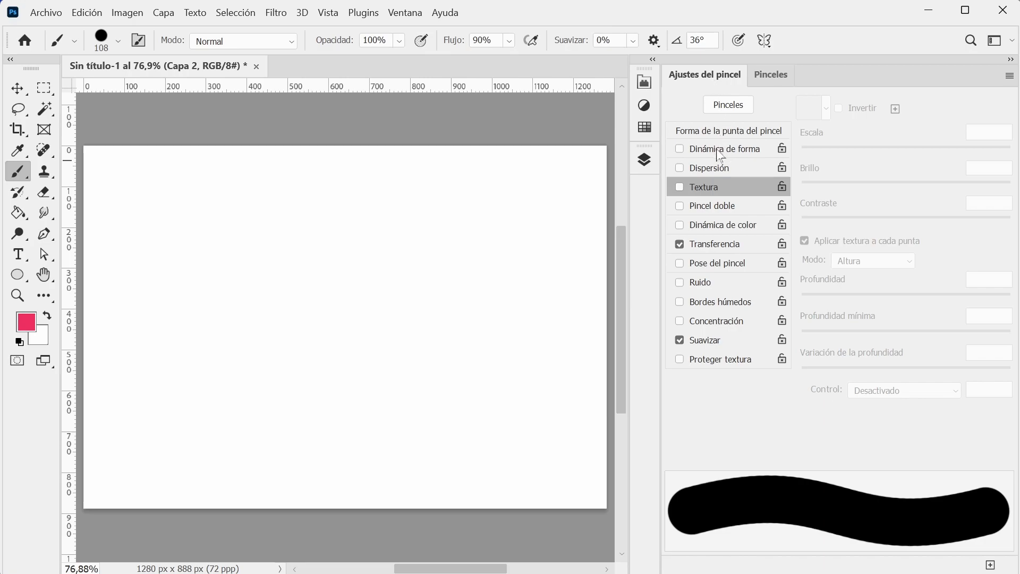
Review the brush's tip shape settings and the preset brush library, leaving the current brush unchanged.
left_click(727, 130)
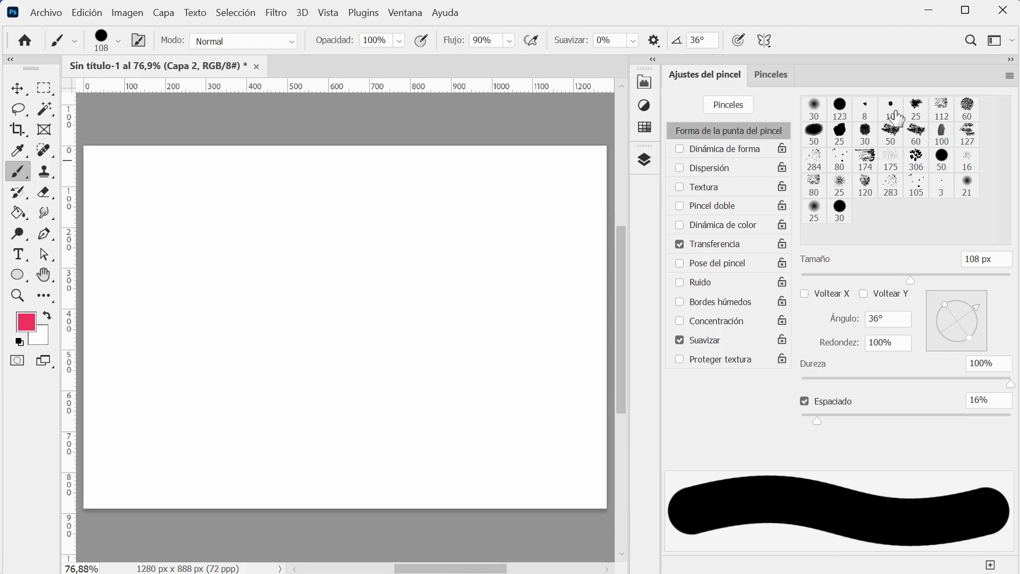
left_click(773, 76)
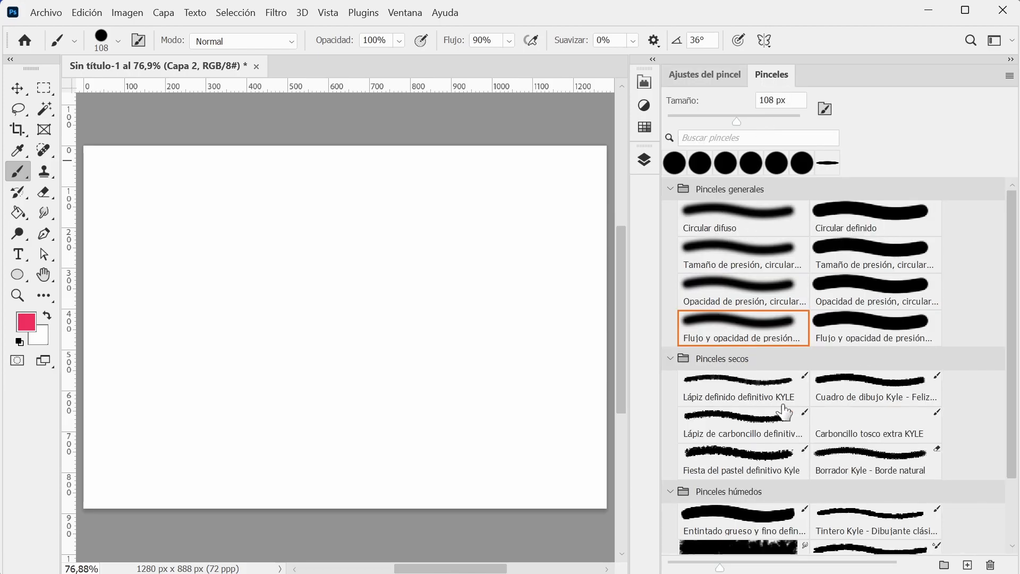
left_click(704, 74)
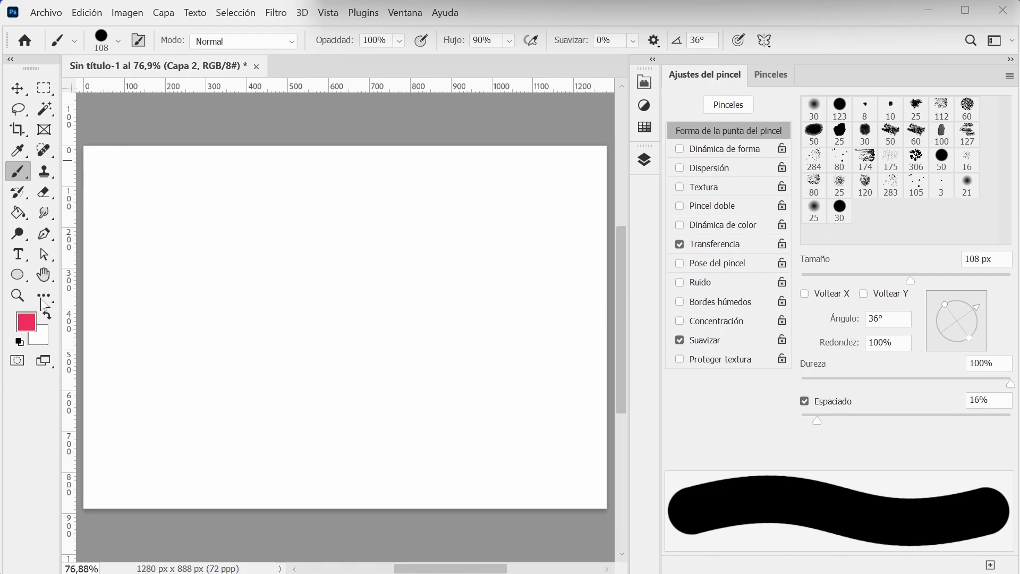
Paint a wavy stroke at 100% opacity, and another below it with the brush opacity set to 51%.
mouse_move(125, 230)
left_mouse_down()
mouse_move(266, 190)
mouse_move(467, 278)
mouse_move(561, 304)
left_mouse_up()
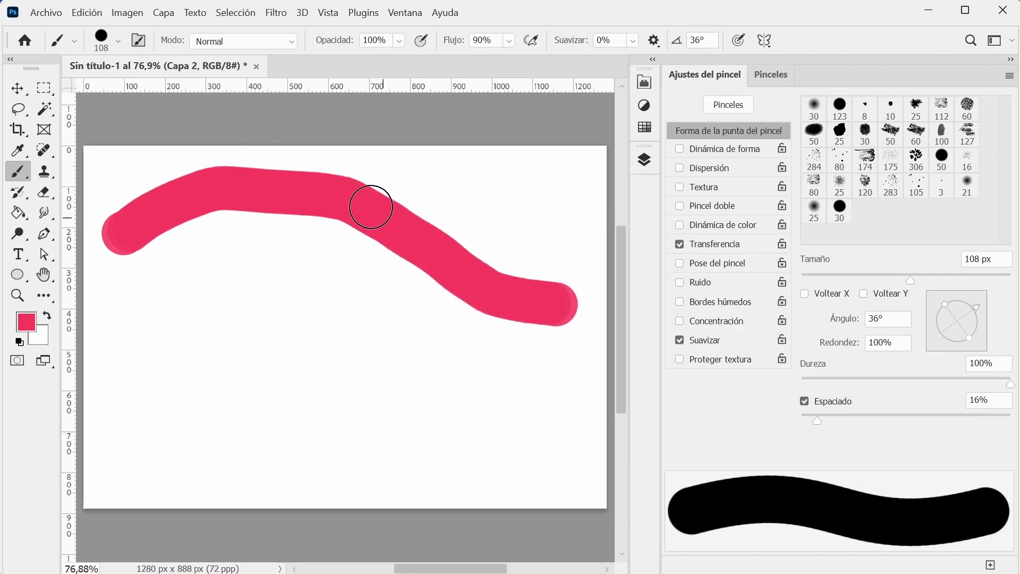
left_click(399, 41)
left_click_drag(404, 62, 396, 68)
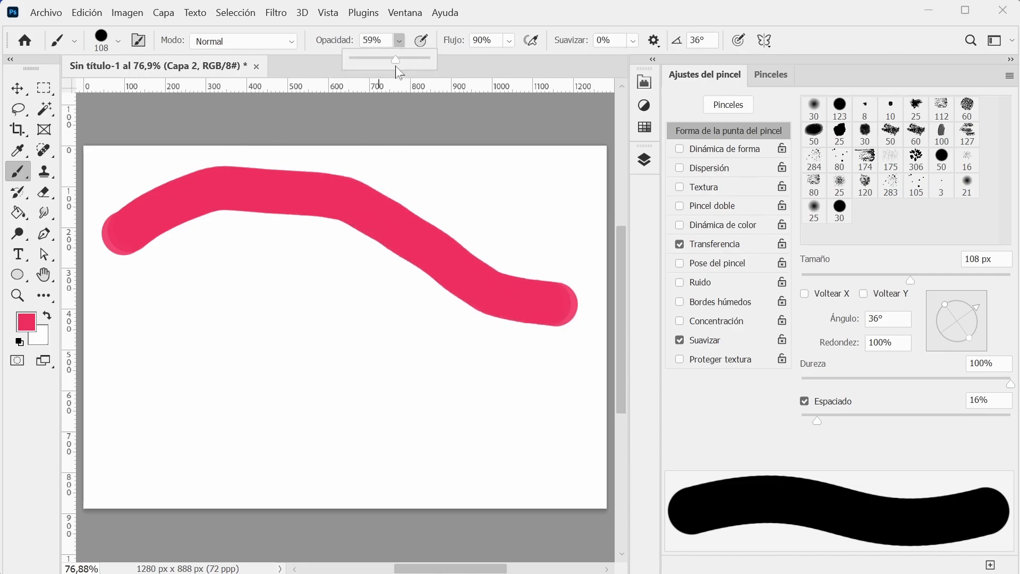
mouse_move(143, 323)
left_mouse_down()
mouse_move(200, 276)
mouse_move(278, 282)
mouse_move(481, 372)
left_mouse_up()
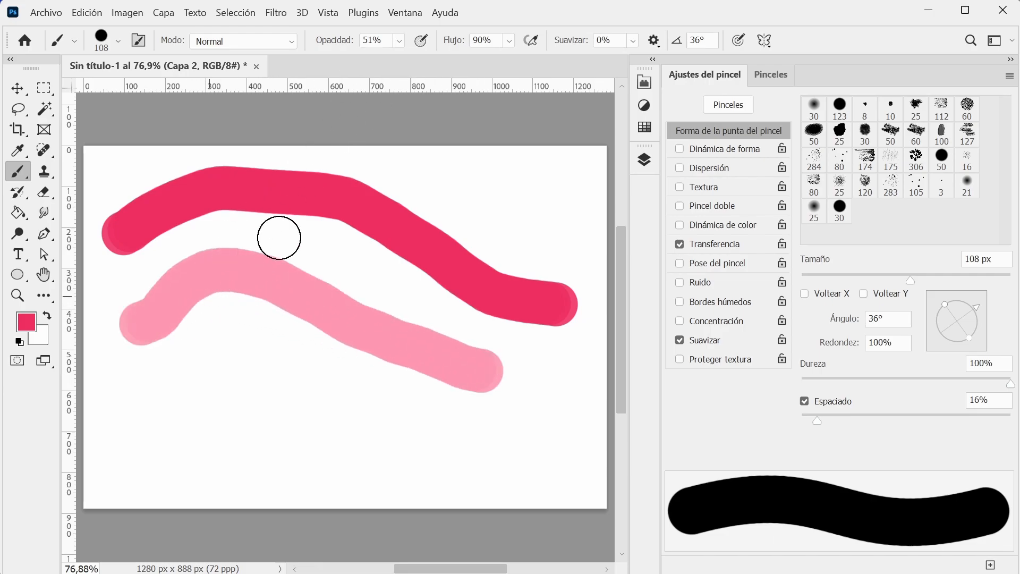
Paint a third stroke with flow at 50%, and a long curve around the canvas with smoothing at 99%.
left_click_drag(456, 45, 423, 44)
mouse_move(149, 415)
left_mouse_down()
mouse_move(208, 374)
mouse_move(343, 428)
mouse_move(431, 454)
mouse_move(479, 453)
left_mouse_up()
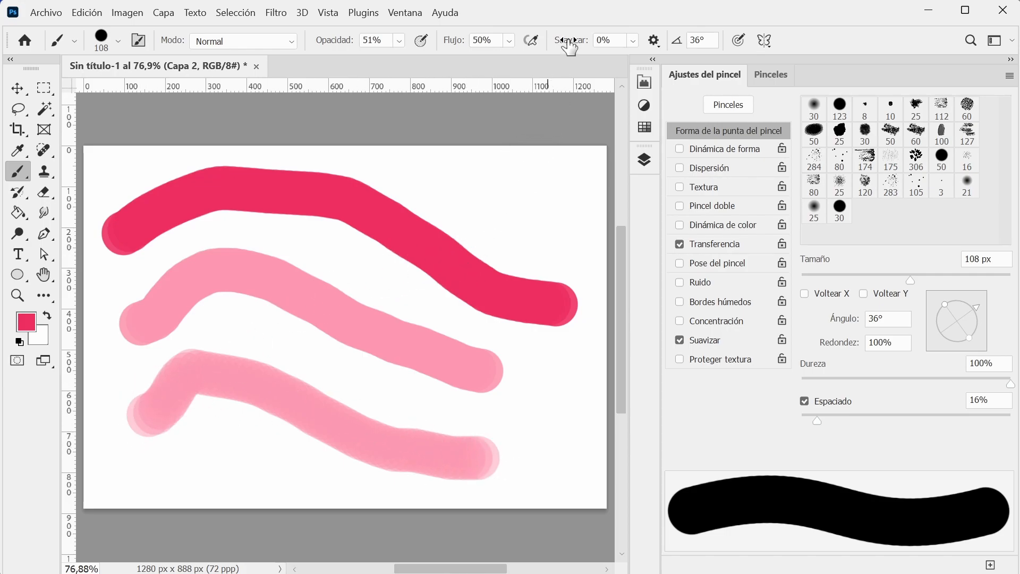
left_click_drag(570, 47, 660, 60)
mouse_move(143, 483)
left_mouse_down()
mouse_move(254, 478)
mouse_move(407, 517)
mouse_move(499, 498)
mouse_move(560, 464)
mouse_move(585, 229)
mouse_move(552, 192)
mouse_move(513, 175)
mouse_move(427, 162)
left_mouse_up()
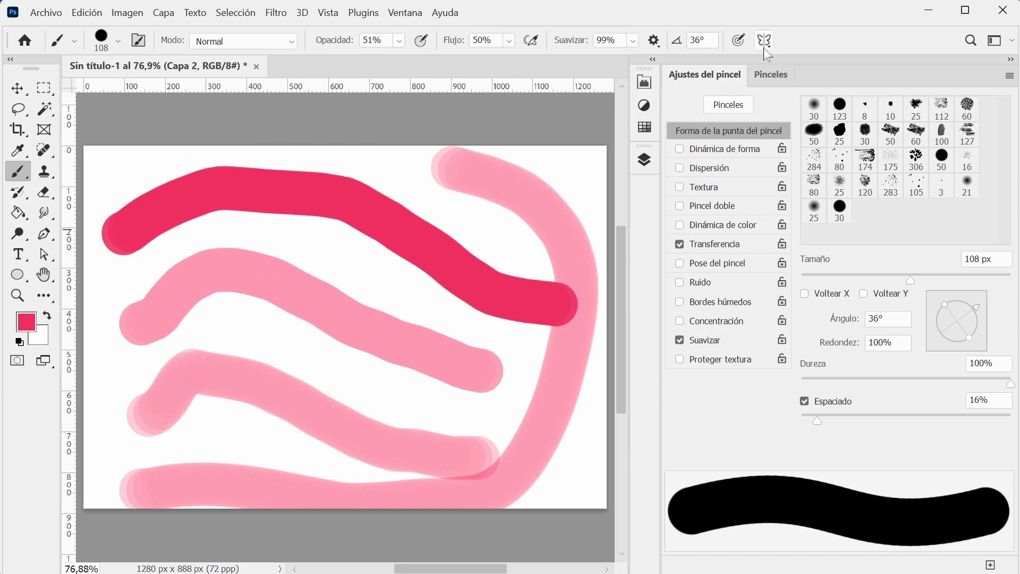
Undo all the test strokes on Capa 2 so the canvas is blank.
left_click(17, 90)
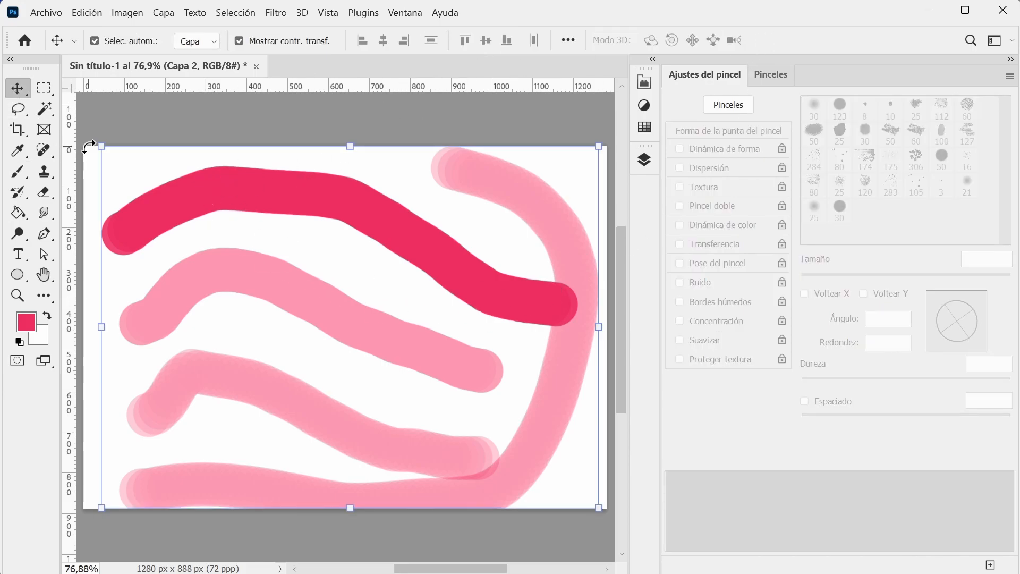
key("ctrl+z")
key("ctrl+z")
key("ctrl+z")
key("ctrl+z")
key("ctrl+z")
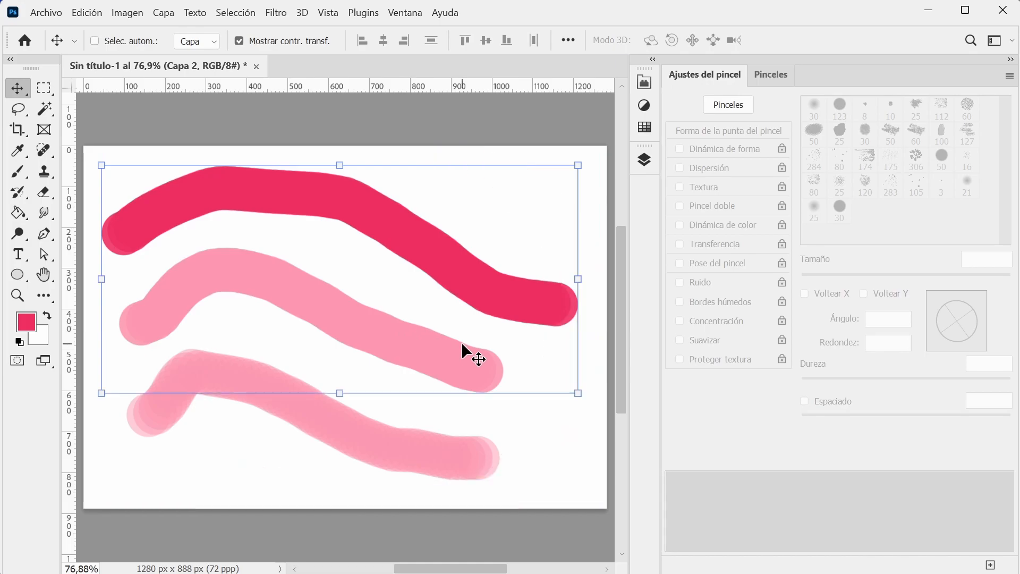
Return to the Brush tool, look over the paint symmetry types and collapse the brush settings beside the canvas.
left_click(17, 170)
left_click(763, 41)
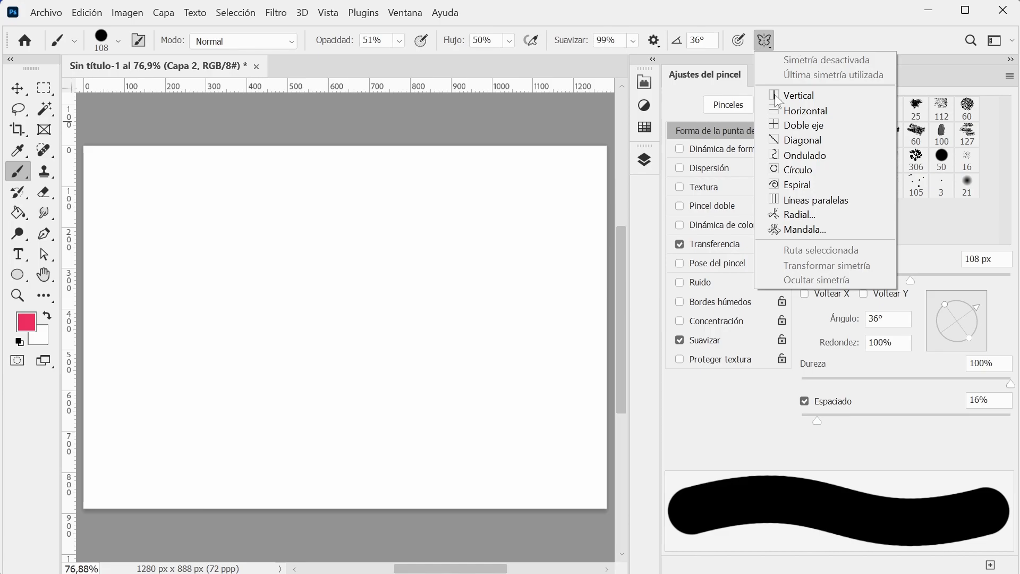
left_click(901, 37)
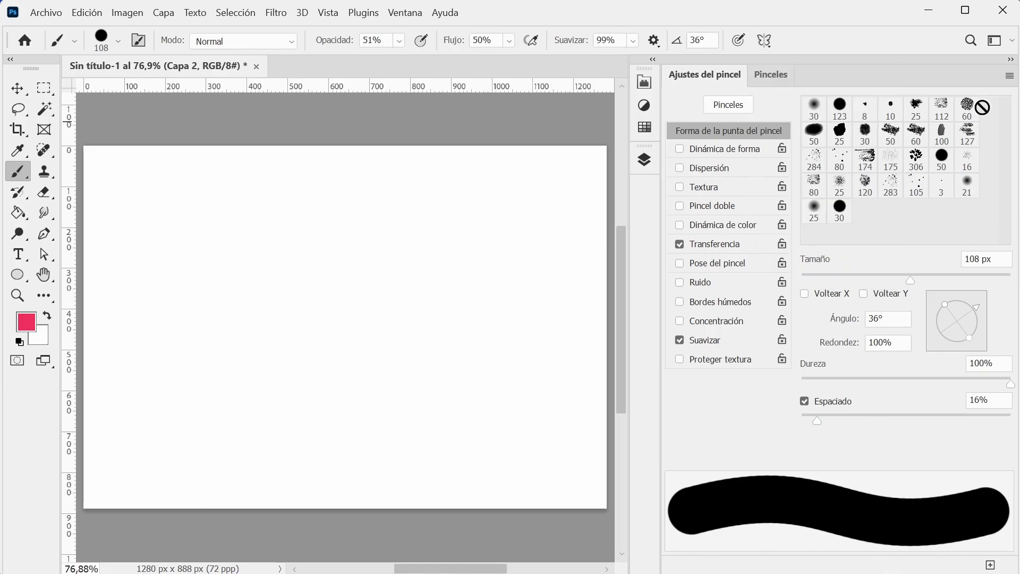
left_click(1010, 61)
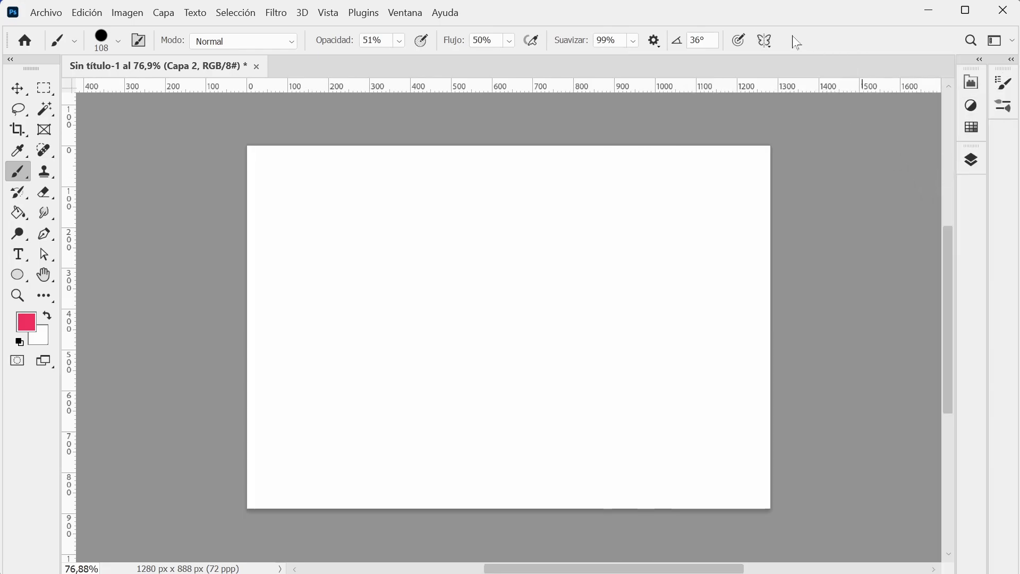
Add a vertical symmetry axis at the canvas centre, paint a test stroke beside it and undo the stroke.
left_click(770, 39)
left_click(811, 94)
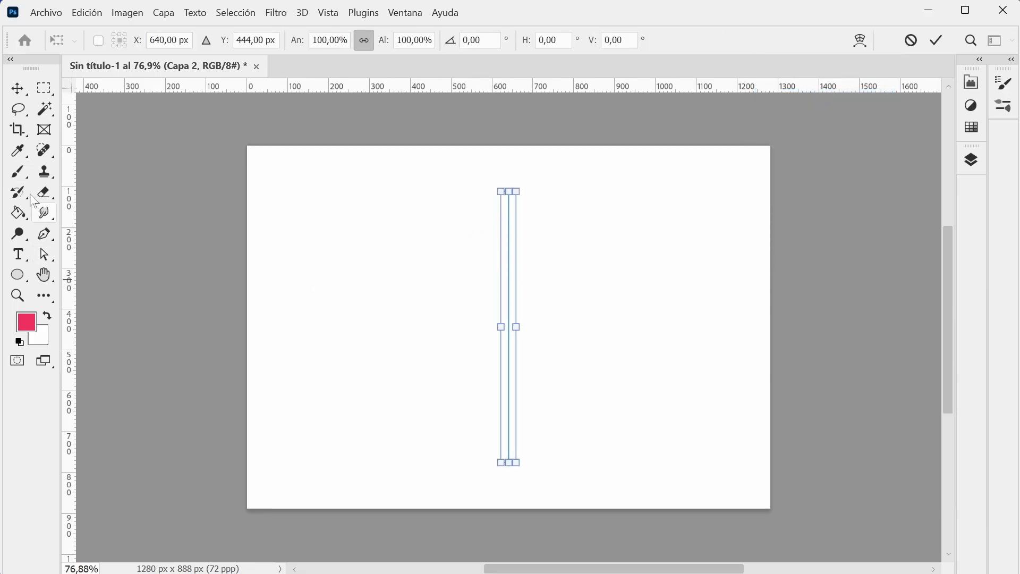
left_click(17, 172)
left_click(421, 217)
mouse_move(401, 225)
left_mouse_down()
mouse_move(385, 286)
mouse_move(451, 331)
mouse_move(371, 408)
left_mouse_up()
key("ctrl+z")
Set opacity to 100%, flow to 99% and smoothing to 0%, paint an S-shaped mirrored stroke and undo it.
mouse_move(344, 43)
left_mouse_down()
mouse_move(581, 41)
mouse_move(442, 61)
left_mouse_up()
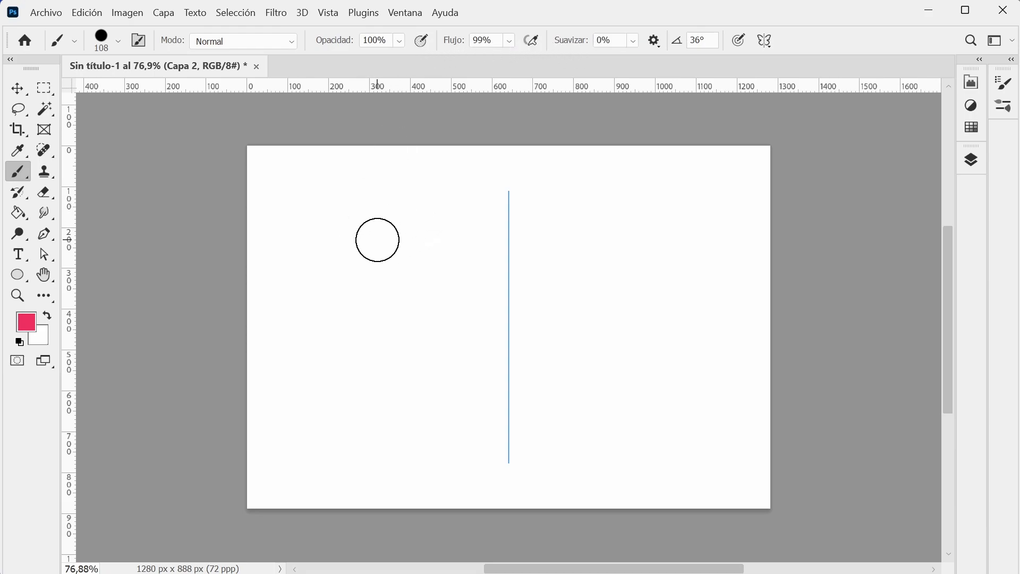
mouse_move(448, 192)
left_mouse_down()
mouse_move(407, 209)
mouse_move(358, 300)
mouse_move(416, 340)
mouse_move(386, 419)
mouse_move(350, 443)
left_mouse_up()
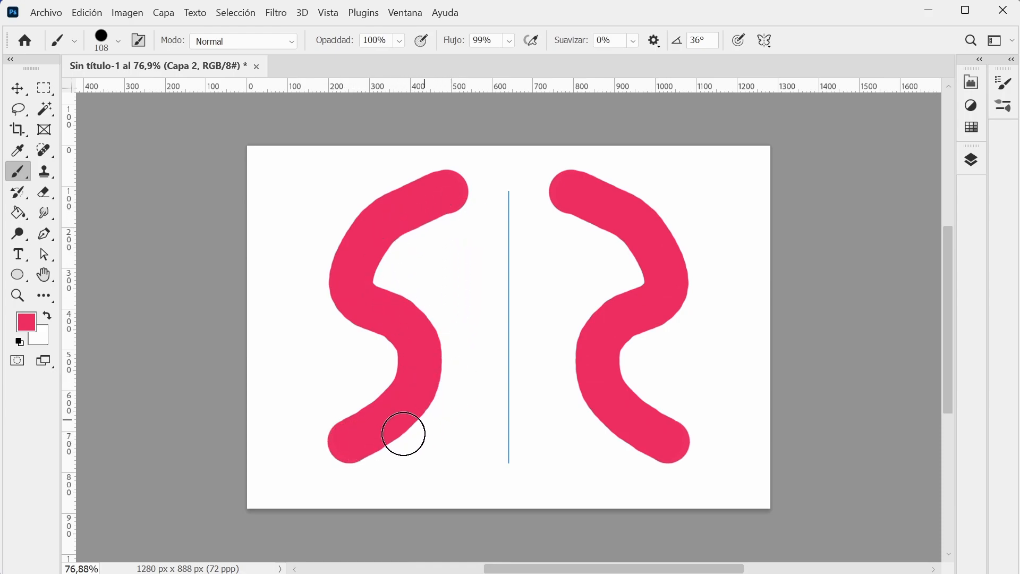
key("ctrl+z")
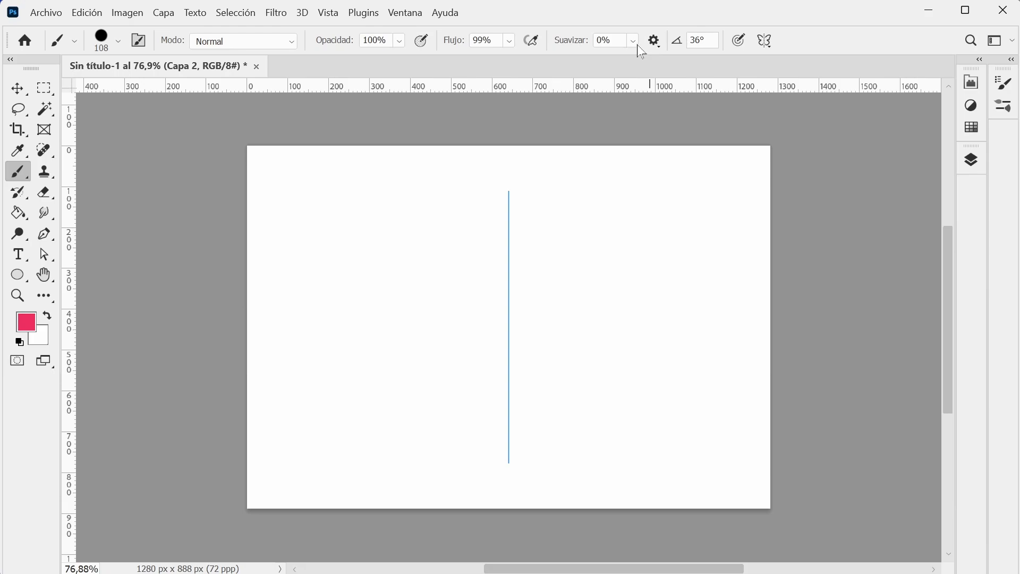
Switch to horizontal symmetry, paint a wavy stroke above the axis and undo it.
left_click(764, 41)
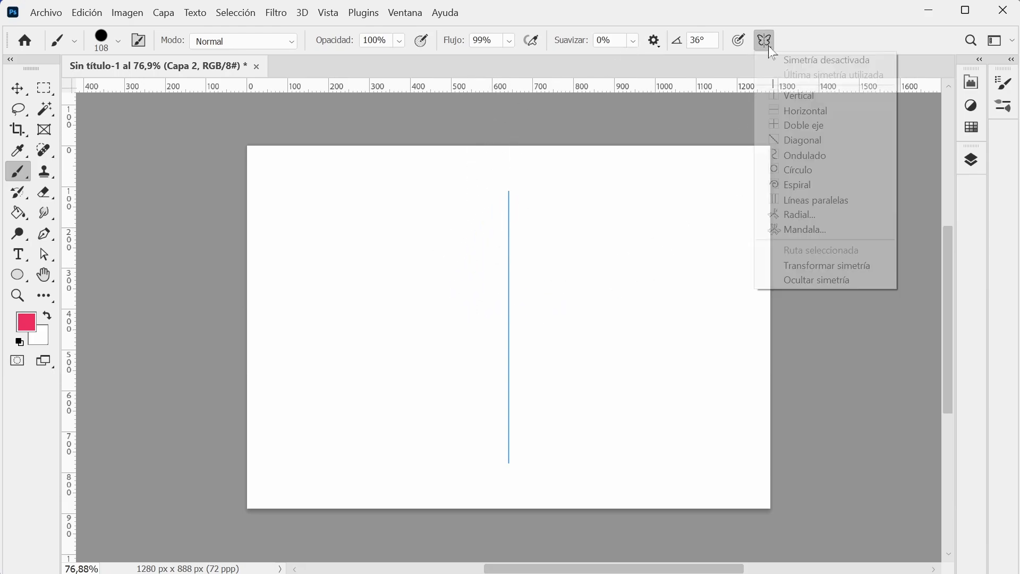
left_click(817, 111)
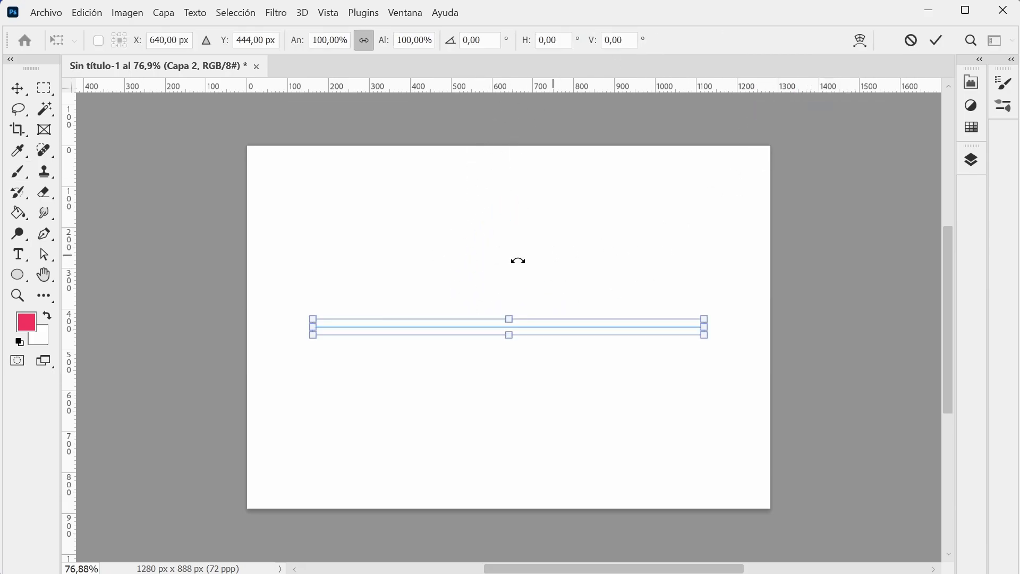
key("Return")
mouse_move(319, 247)
left_mouse_down()
mouse_move(335, 227)
mouse_move(448, 208)
mouse_move(538, 246)
mouse_move(606, 225)
mouse_move(651, 246)
mouse_move(720, 239)
left_mouse_up()
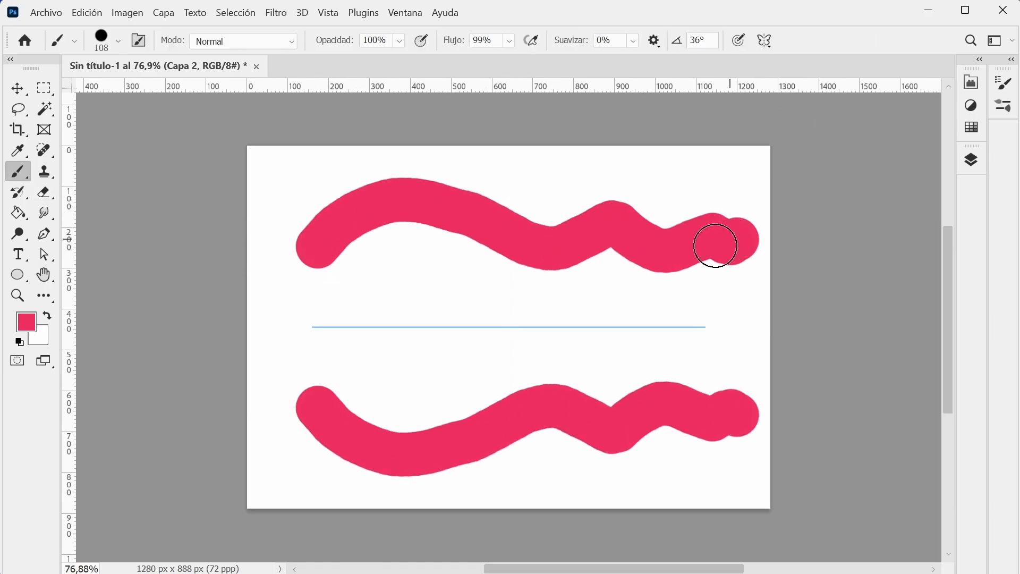
key("ctrl+z")
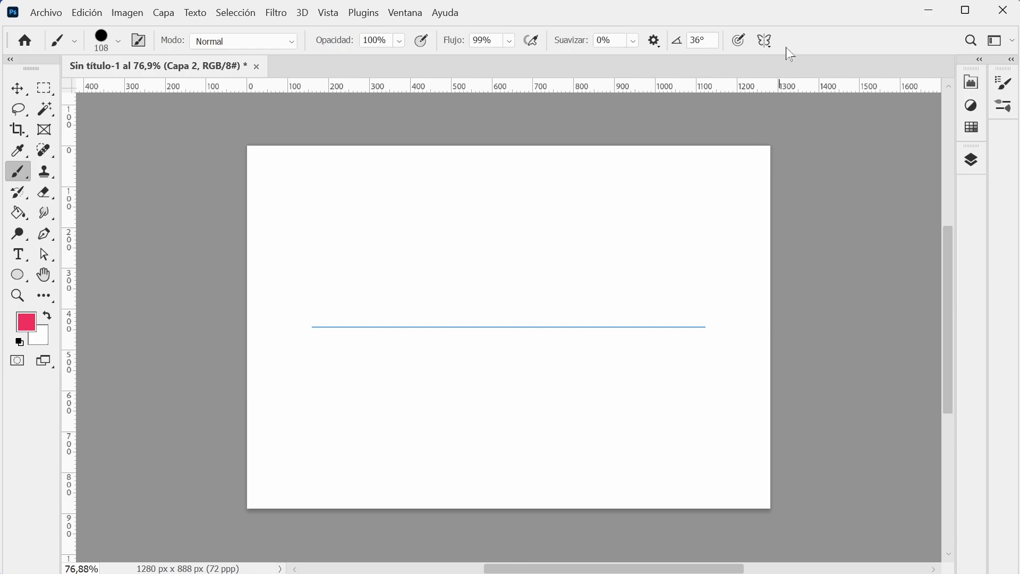
Switch to Ondulado symmetry, test it with a straight stroke and a zigzag stroke, undoing each one.
left_click(766, 42)
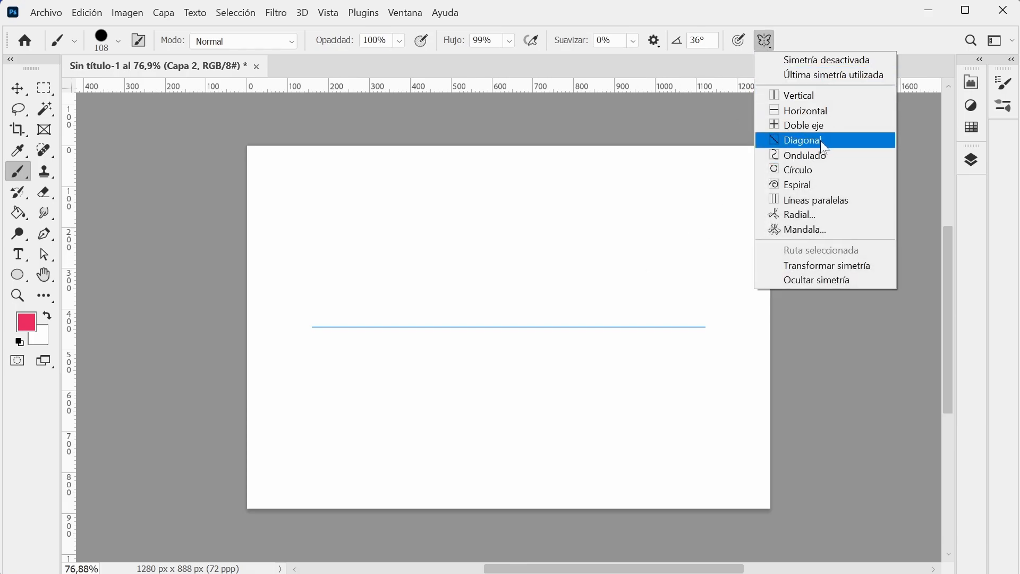
left_click(839, 164)
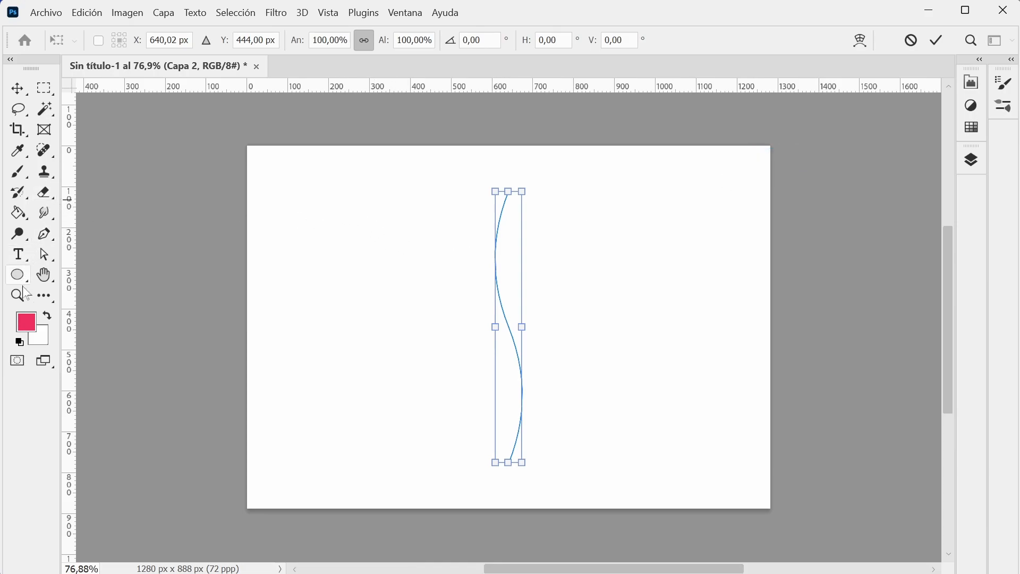
left_click(17, 172)
mouse_move(369, 193)
left_mouse_down()
mouse_move(379, 314)
mouse_move(365, 427)
left_mouse_up()
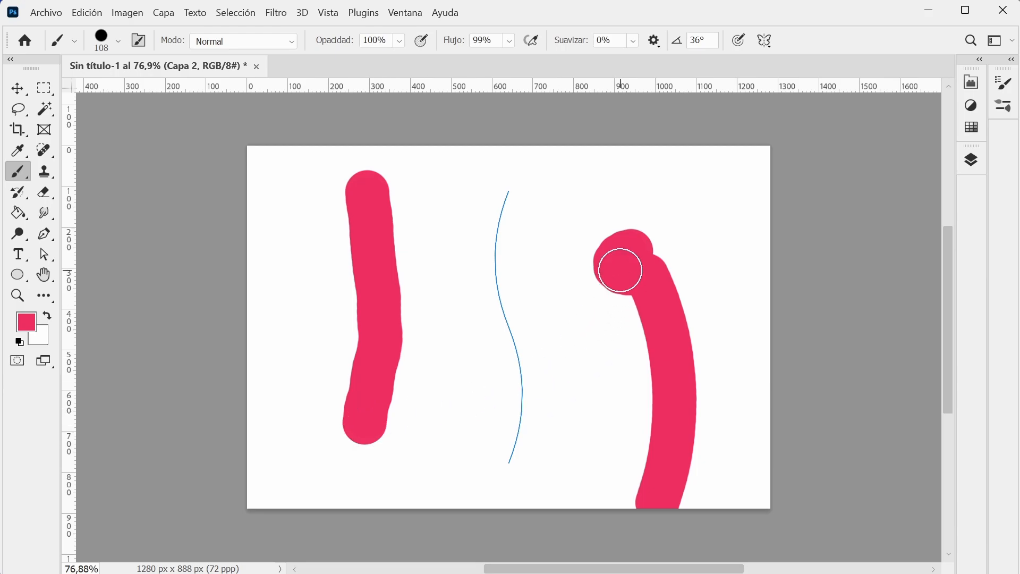
key("ctrl+z")
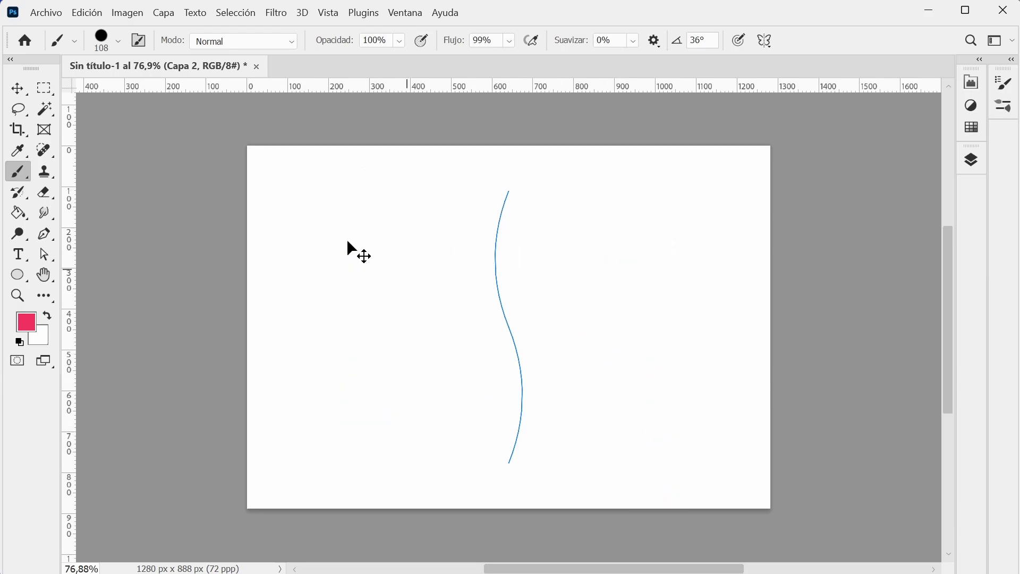
mouse_move(401, 196)
left_mouse_down()
mouse_move(351, 240)
mouse_move(405, 254)
mouse_move(418, 273)
mouse_move(381, 311)
mouse_move(413, 327)
mouse_move(415, 348)
mouse_move(372, 381)
mouse_move(384, 408)
mouse_move(379, 433)
left_mouse_up()
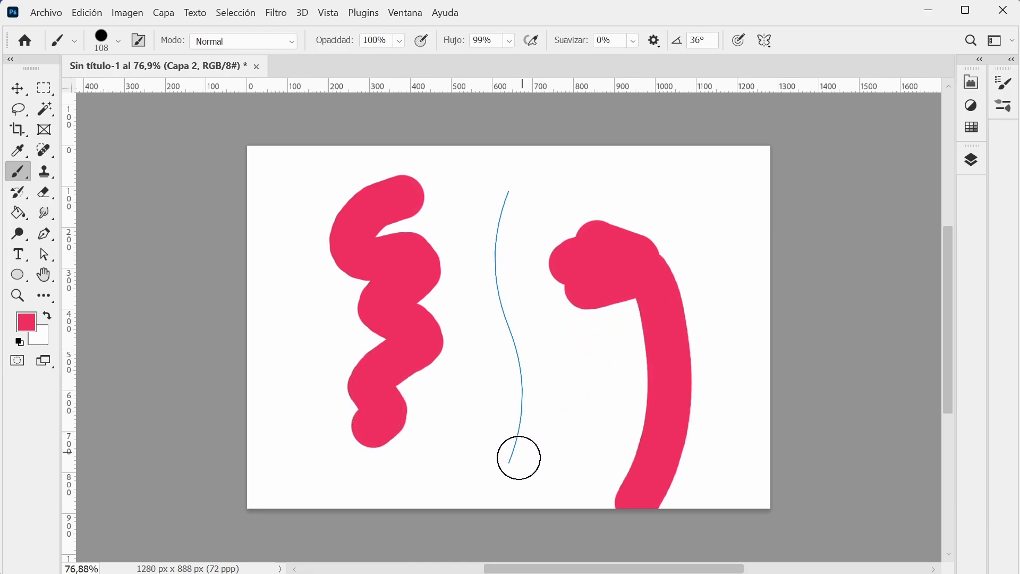
key("ctrl+z")
Set up radial symmetry with 4 segments, paint a test loop in the upper-left quadrant and undo it.
left_click(766, 41)
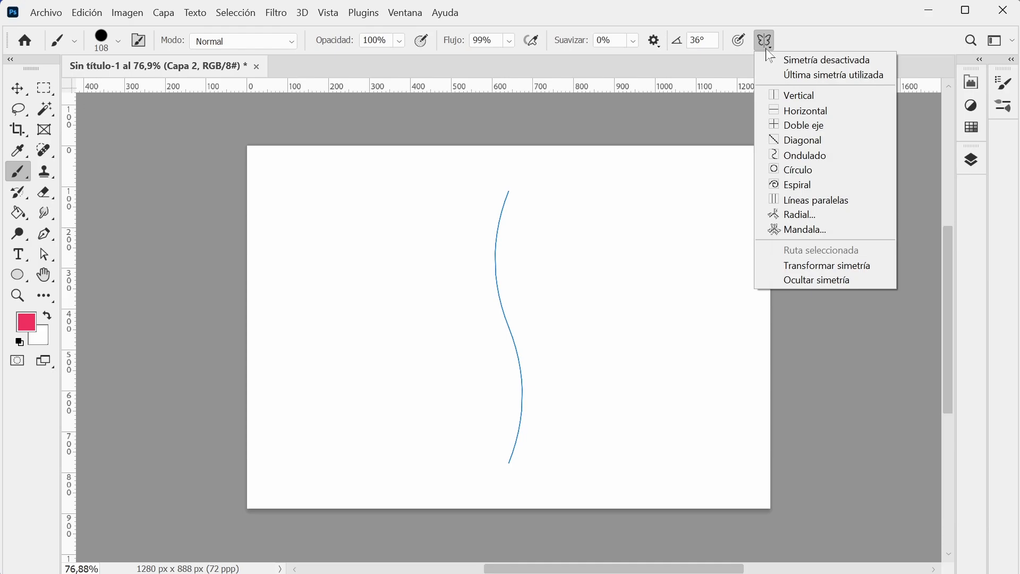
left_click(839, 222)
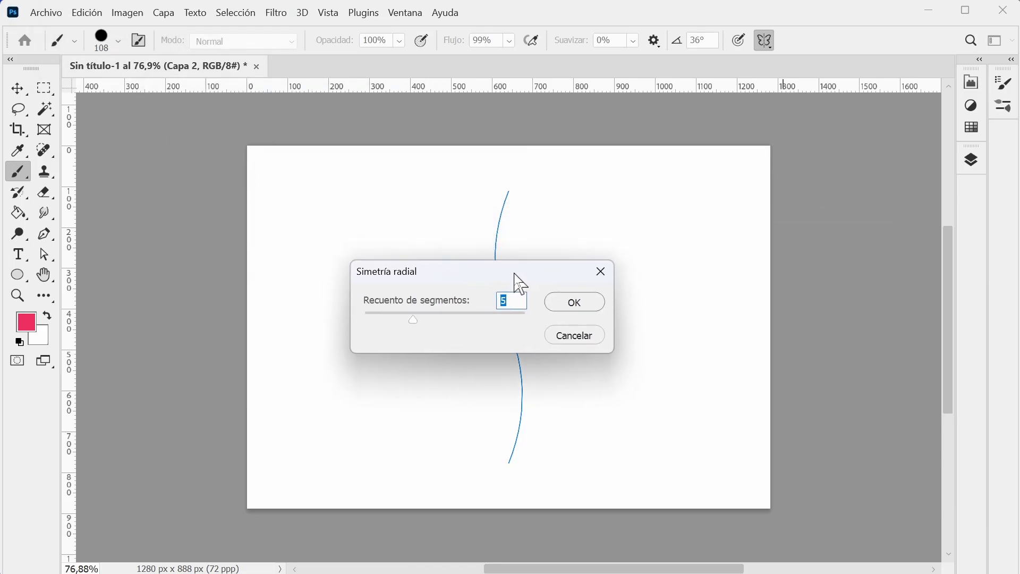
left_click_drag(519, 280, 346, 264)
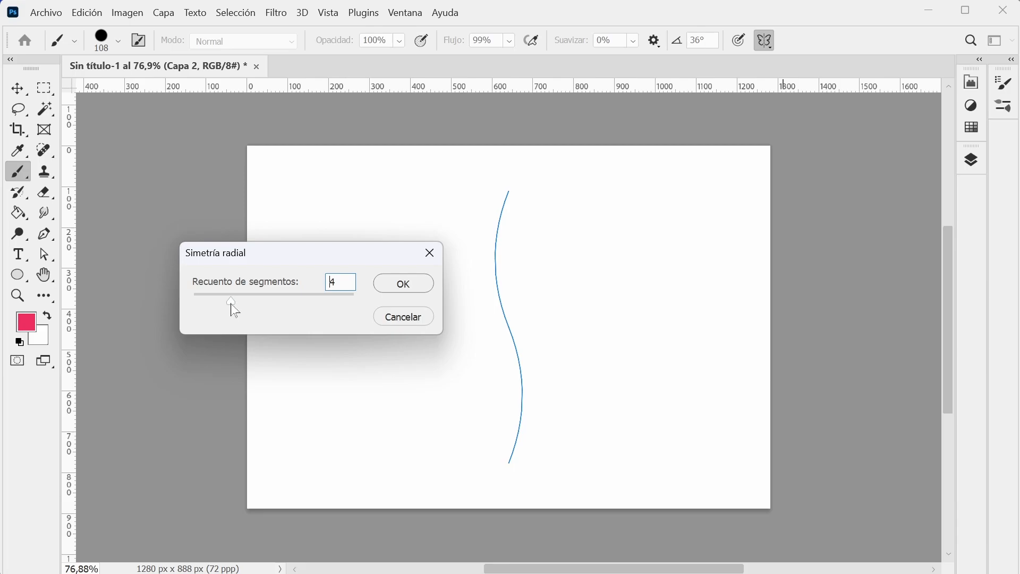
left_click(412, 286)
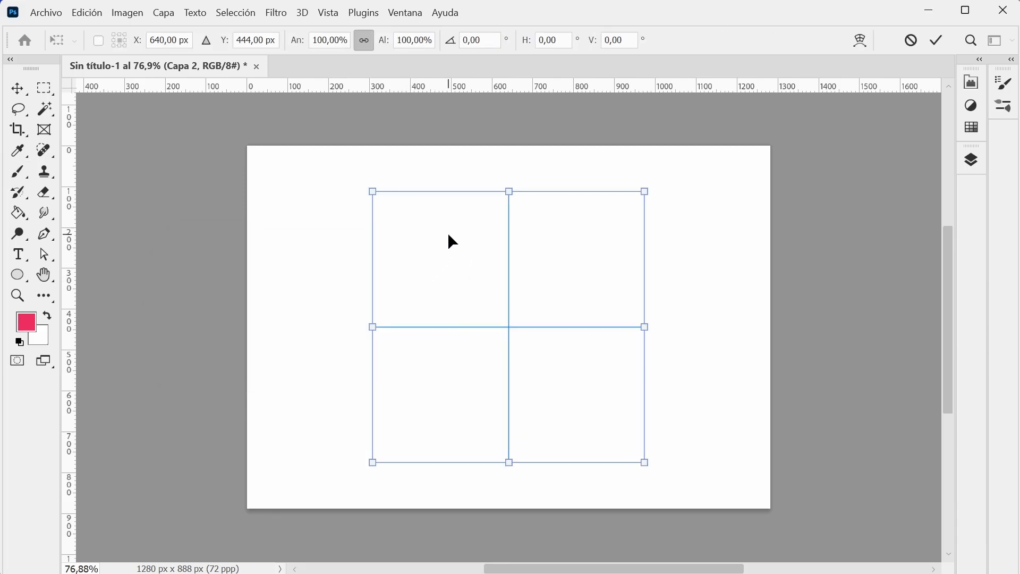
left_click(18, 171)
mouse_move(432, 244)
left_mouse_down()
mouse_move(328, 209)
mouse_move(306, 230)
mouse_move(295, 268)
mouse_move(449, 299)
mouse_move(473, 221)
left_mouse_up()
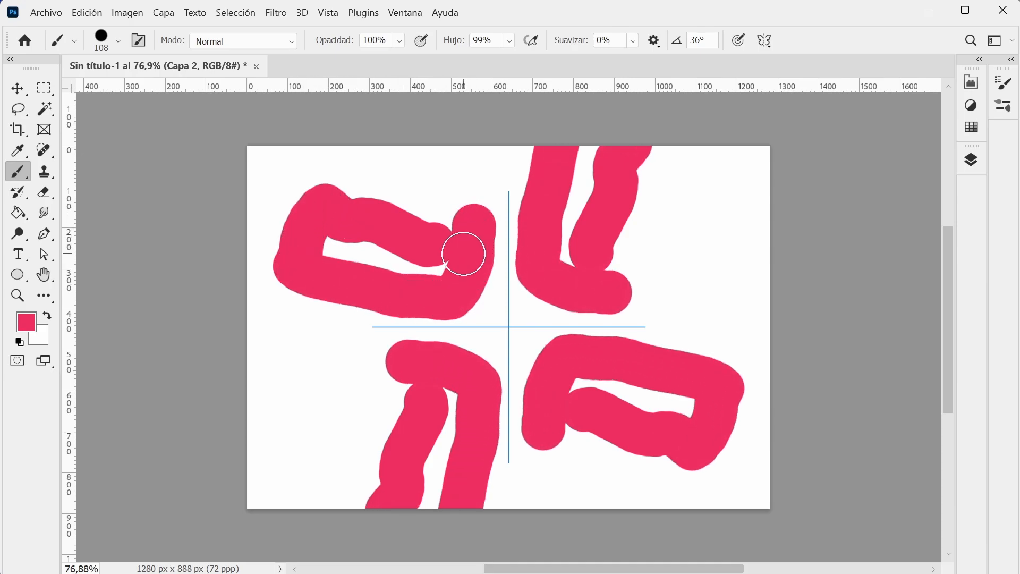
key("ctrl+z")
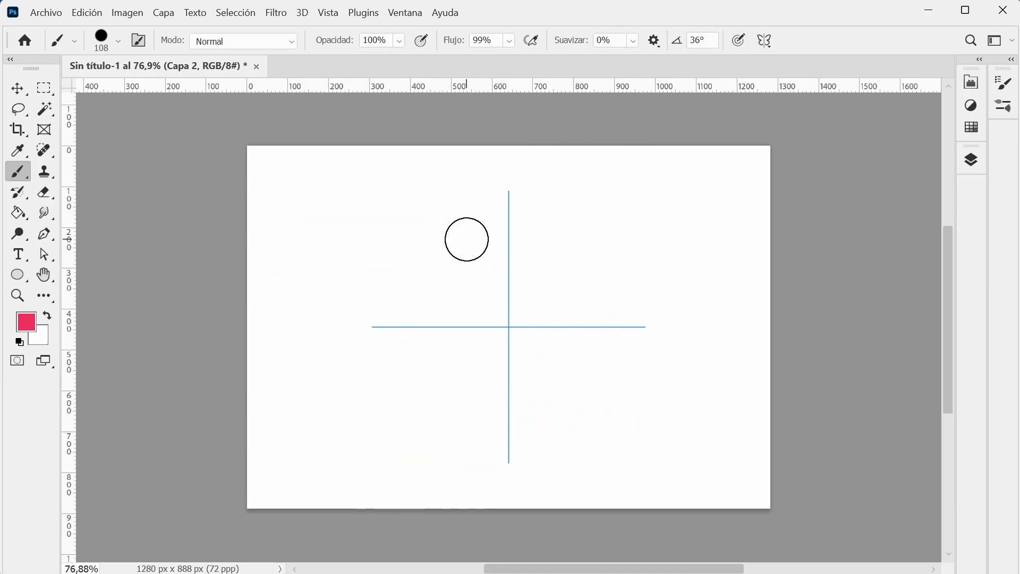
Reduce the brush size to 56 px and paint a four-part radial pattern of connected strokes on Capa 2.
left_click(120, 43)
left_click_drag(148, 94, 123, 102)
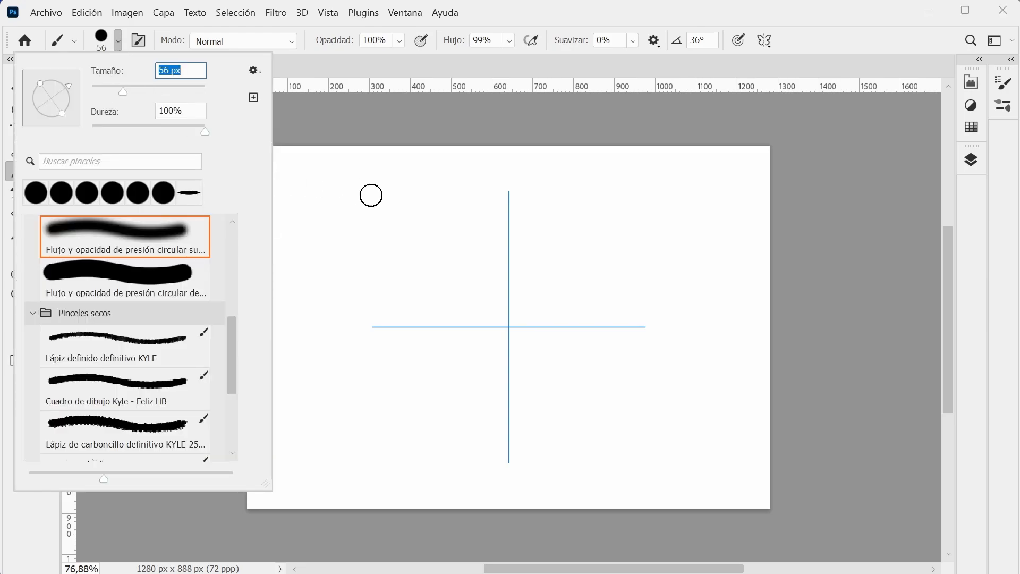
left_click(392, 190)
mouse_move(392, 190)
left_mouse_down()
mouse_move(393, 212)
mouse_move(465, 282)
left_mouse_up()
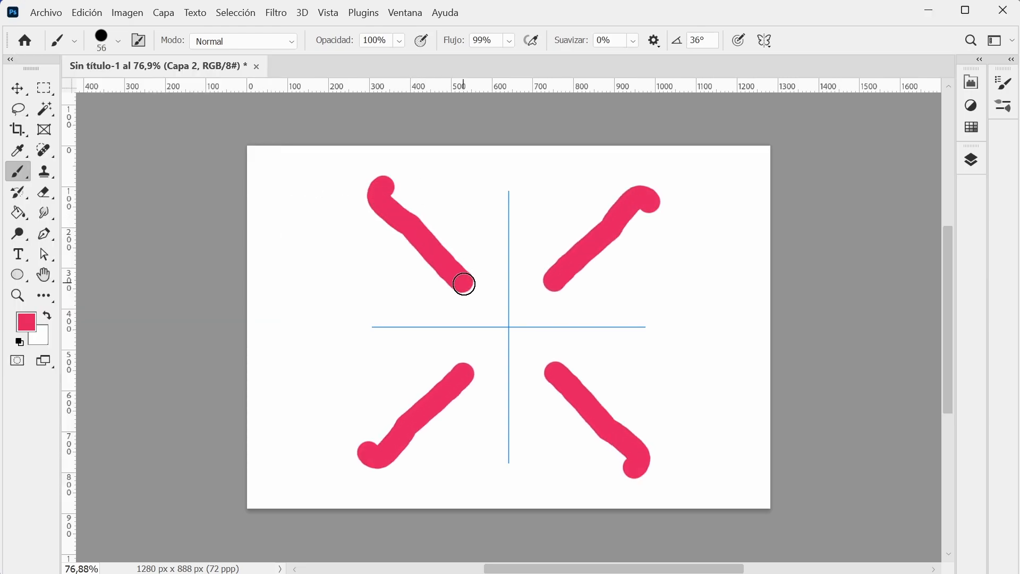
left_click_drag(411, 252, 354, 303)
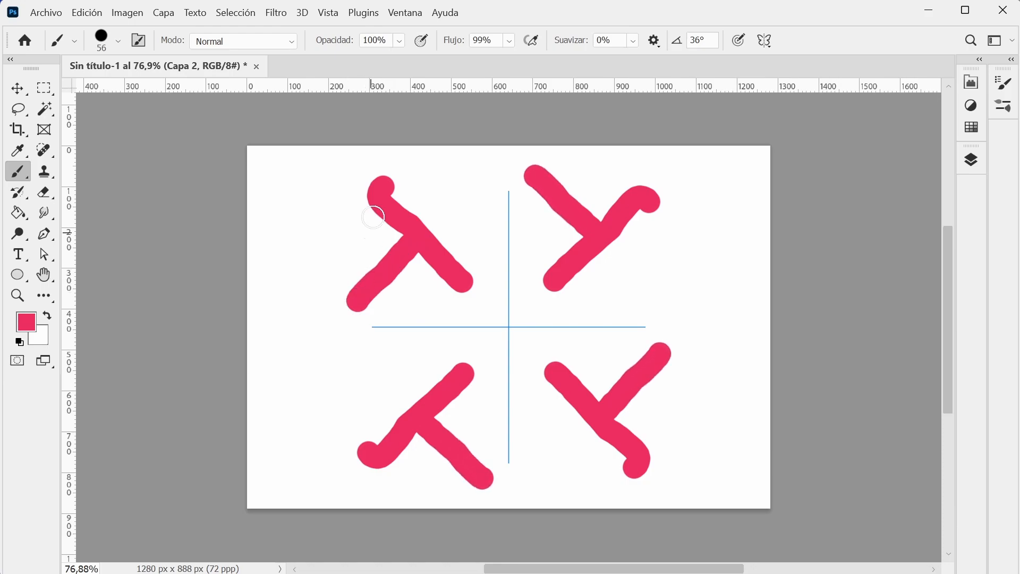
mouse_move(384, 189)
left_mouse_down()
mouse_move(413, 167)
mouse_move(481, 219)
left_mouse_up()
mouse_move(374, 296)
left_mouse_down()
mouse_move(355, 304)
mouse_move(323, 272)
left_mouse_up()
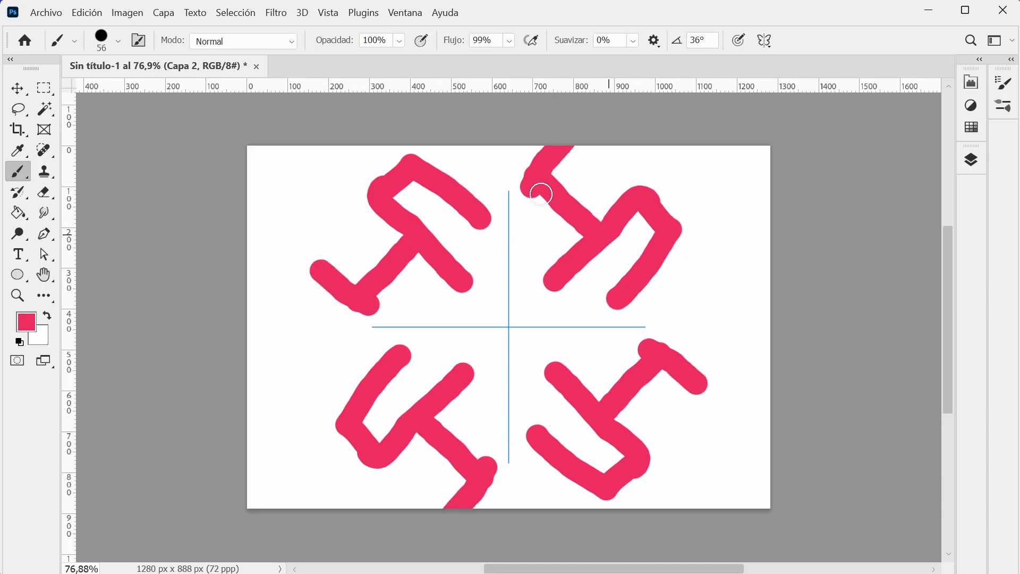
Try moving the painted pattern slightly downward with the Move tool and undo the move.
left_click(16, 89)
left_click(812, 266)
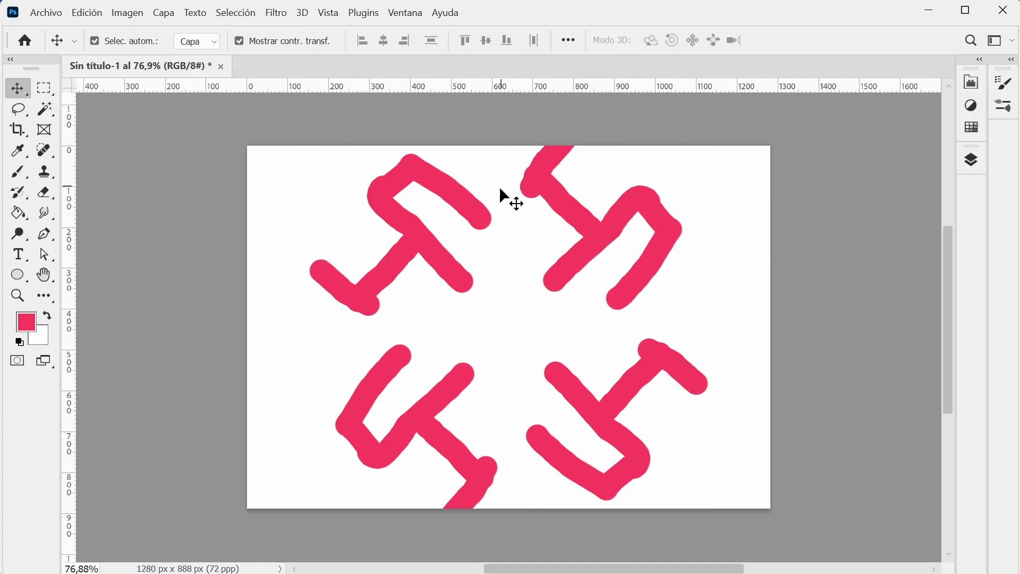
left_click(567, 210)
left_click_drag(413, 179, 416, 215)
key("ctrl+z")
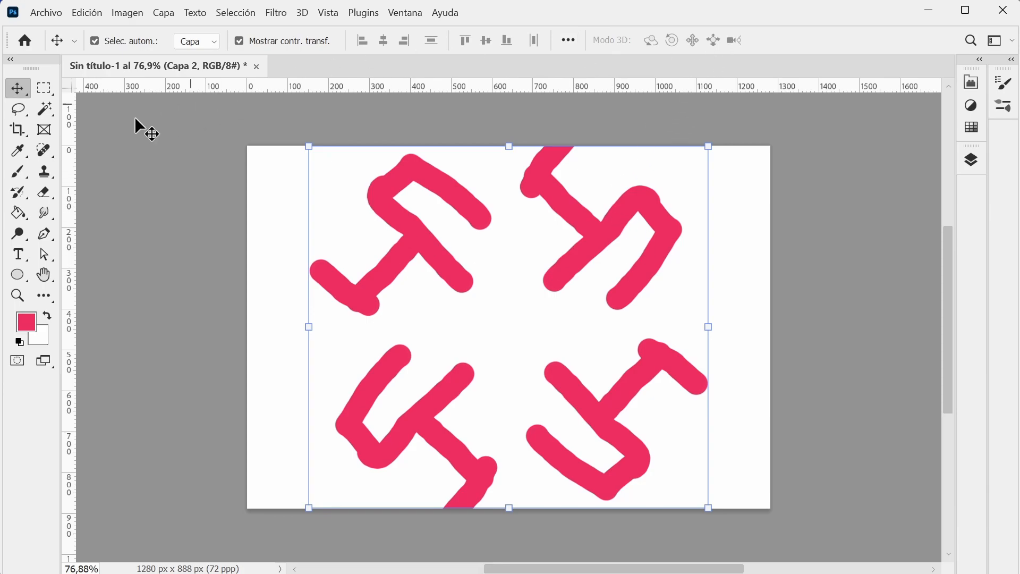
Return to the Brush tool and open its paint symmetry options.
left_click(18, 172)
left_click(768, 41)
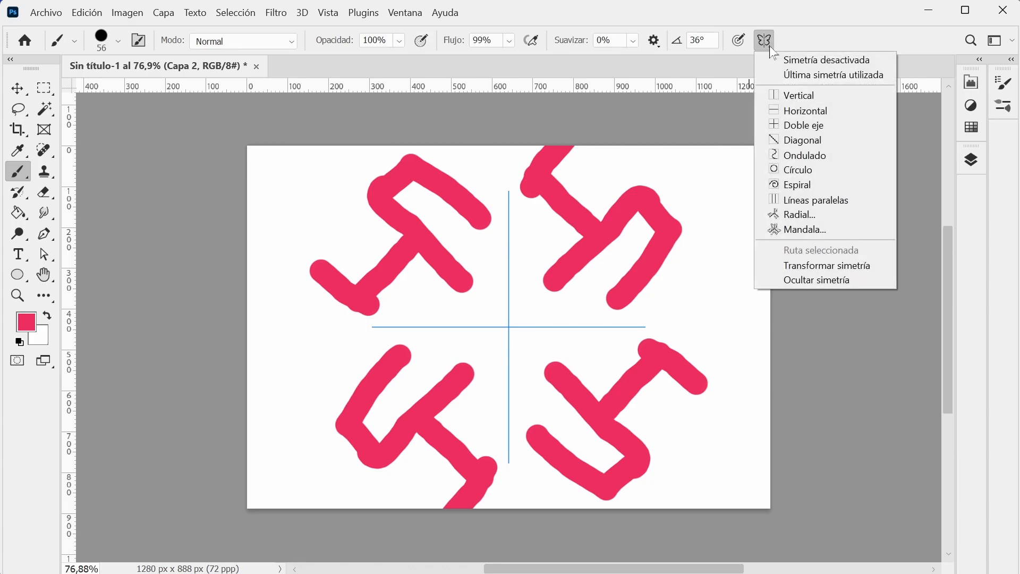